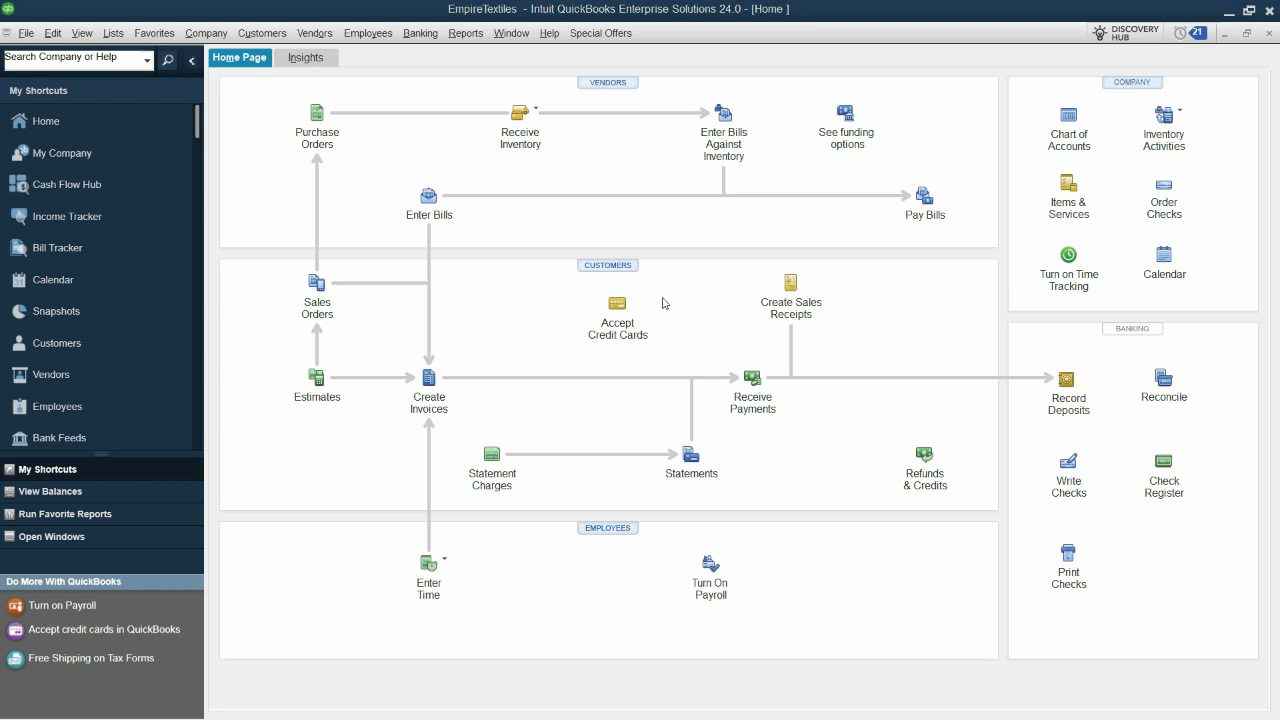
Create a new customer named Packages Mall and save the record
left_click(609, 267)
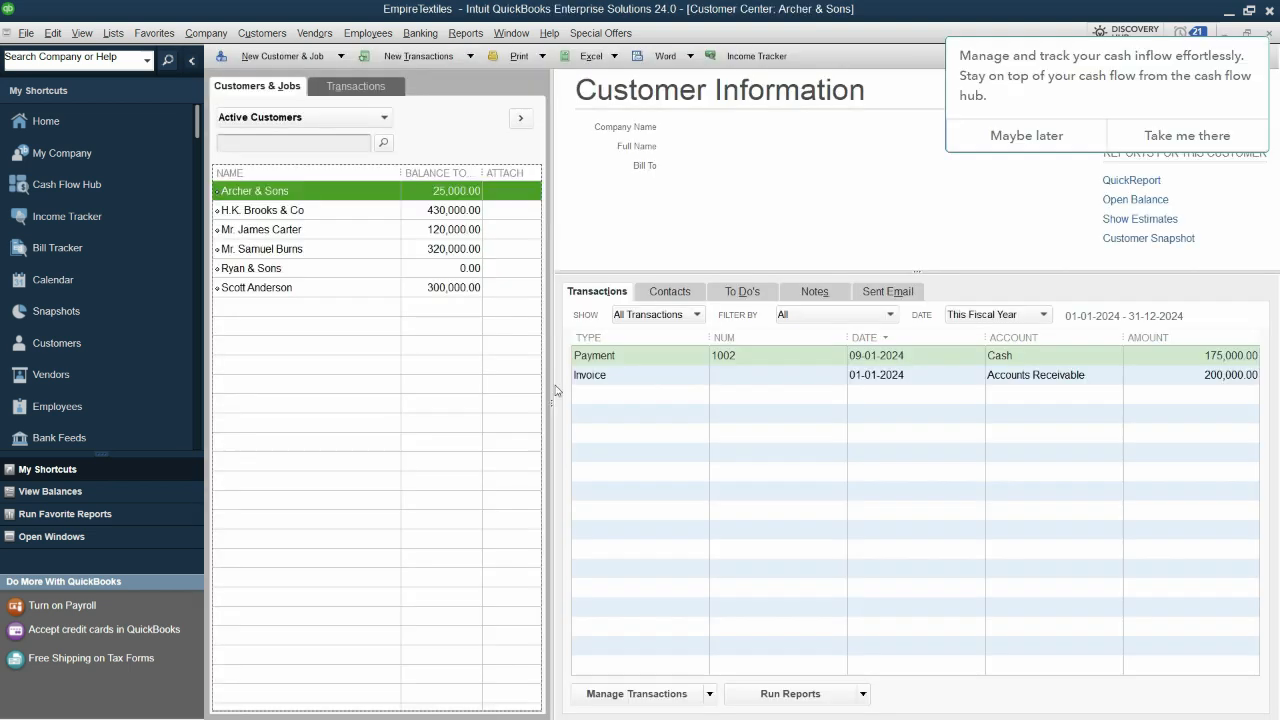
left_click(306, 58)
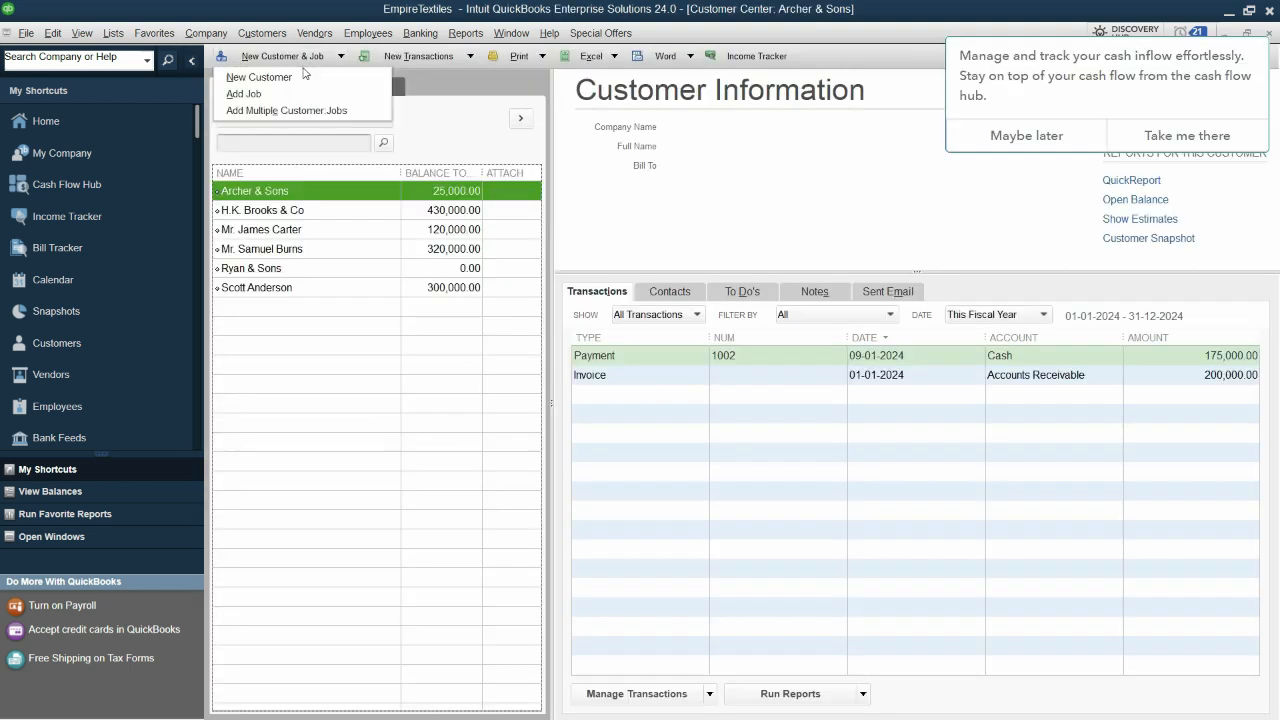
left_click(303, 77)
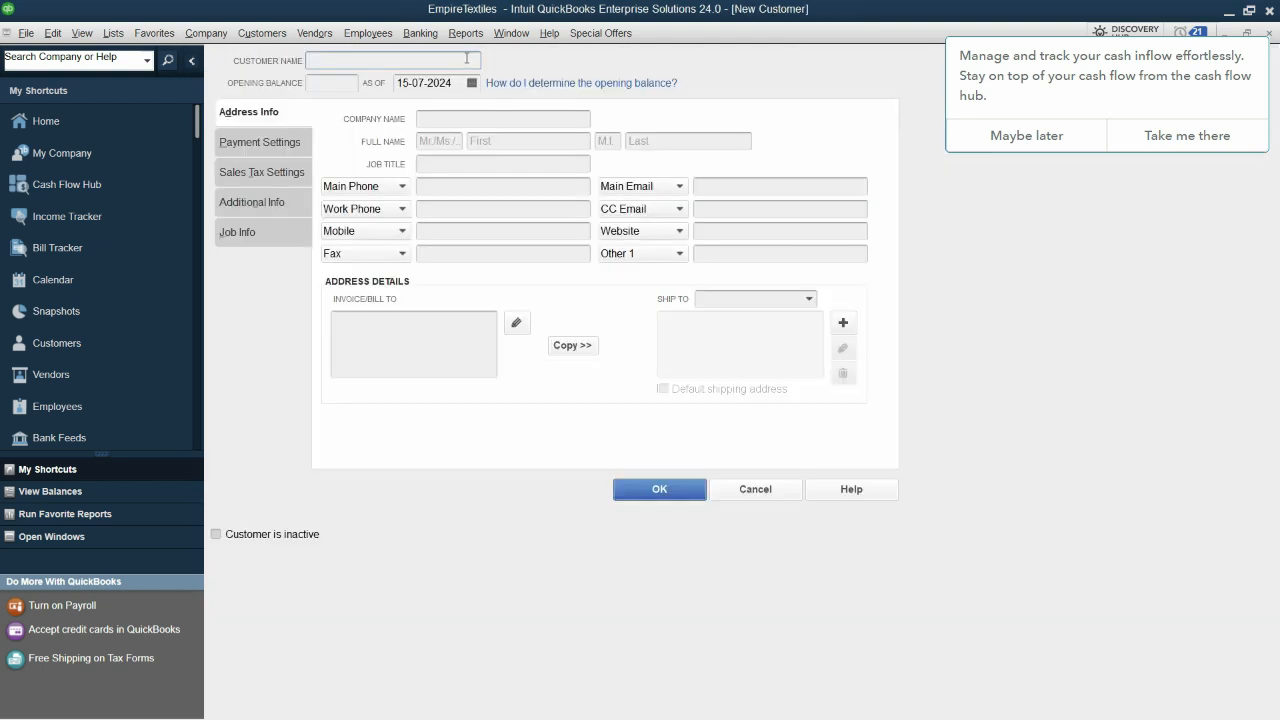
type("Packages Mall")
left_click(659, 489)
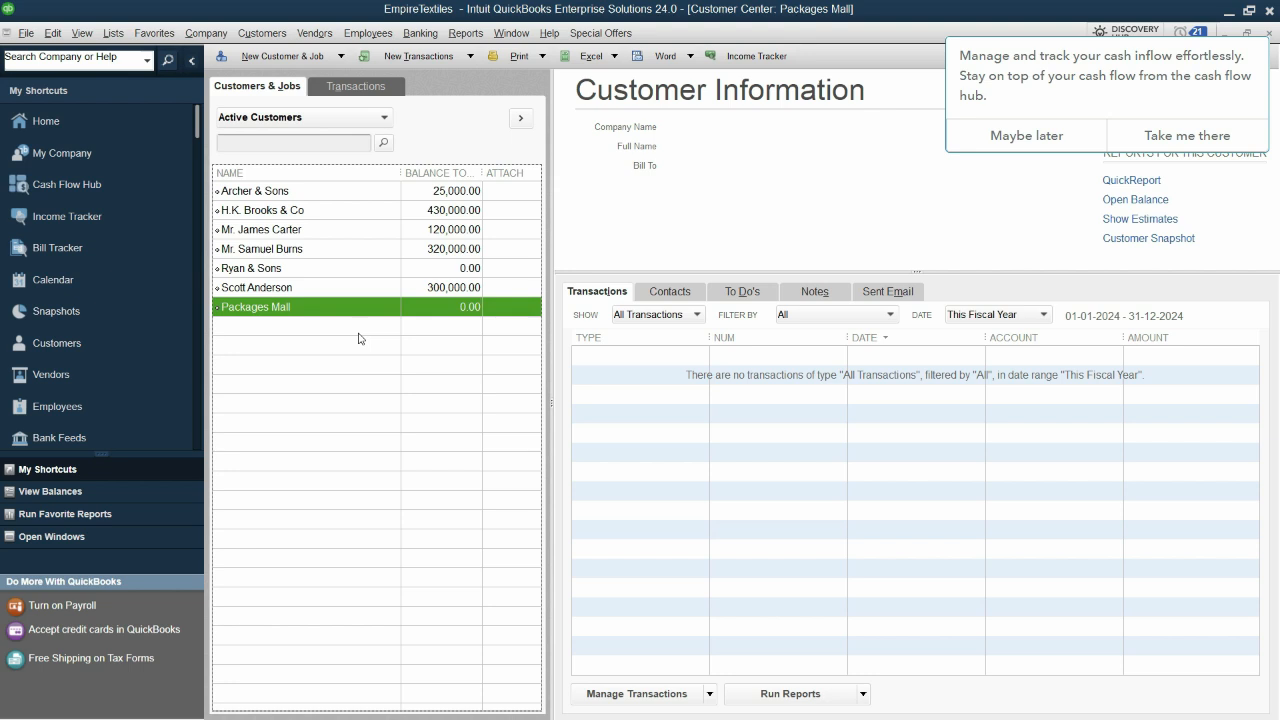
Add a job named Cleaning Services under the customer Packages Mall and save it
left_click(292, 58)
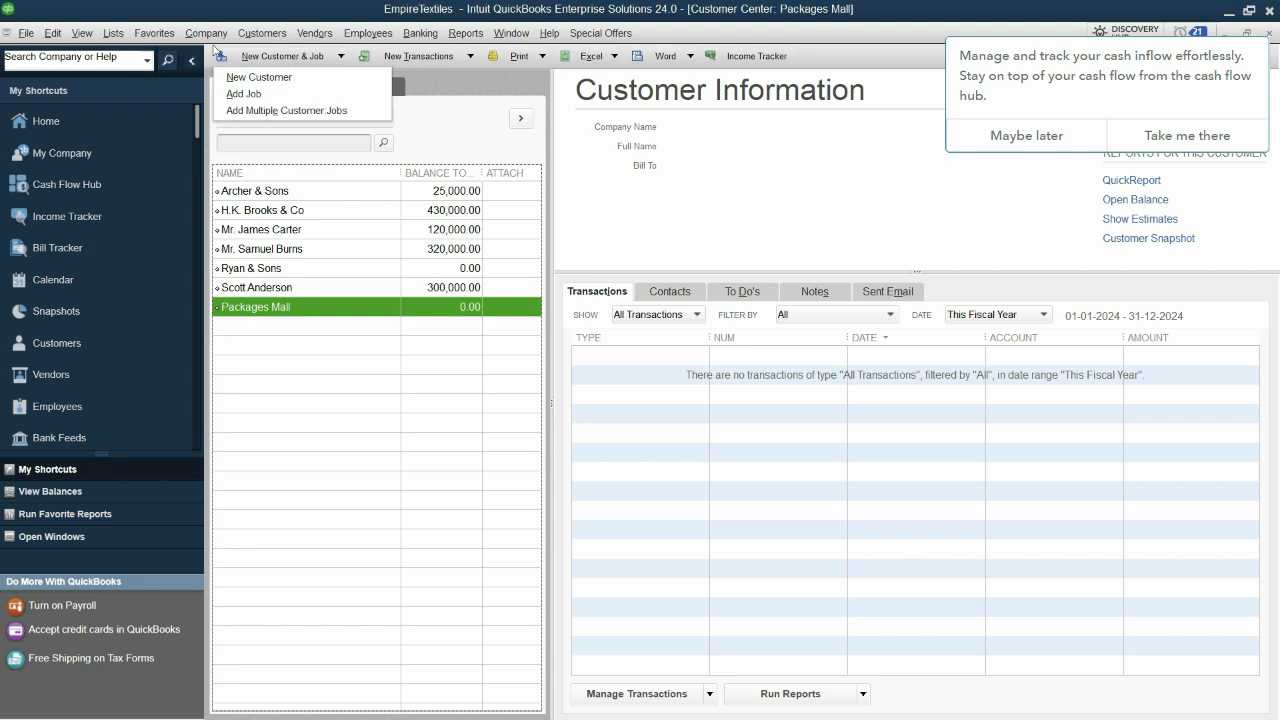
left_click(247, 95)
type("Cleano")
key("BackSpace")
type("ing Services")
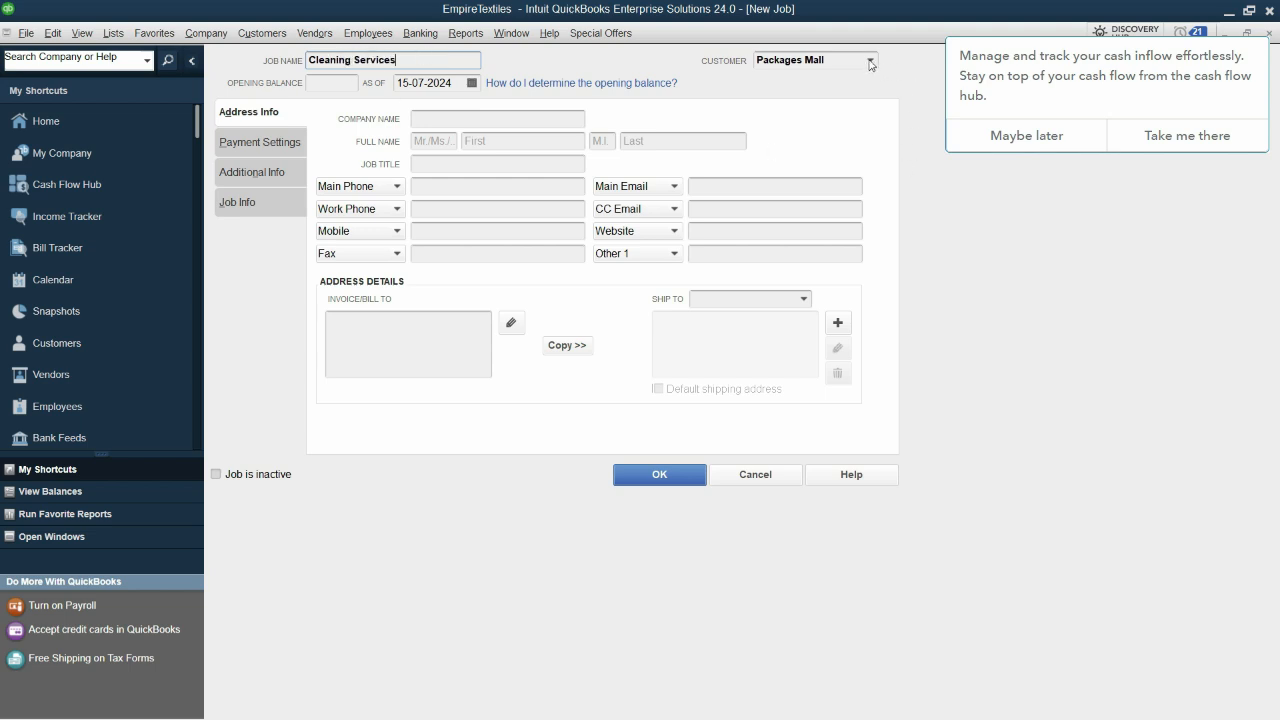
left_click(678, 482)
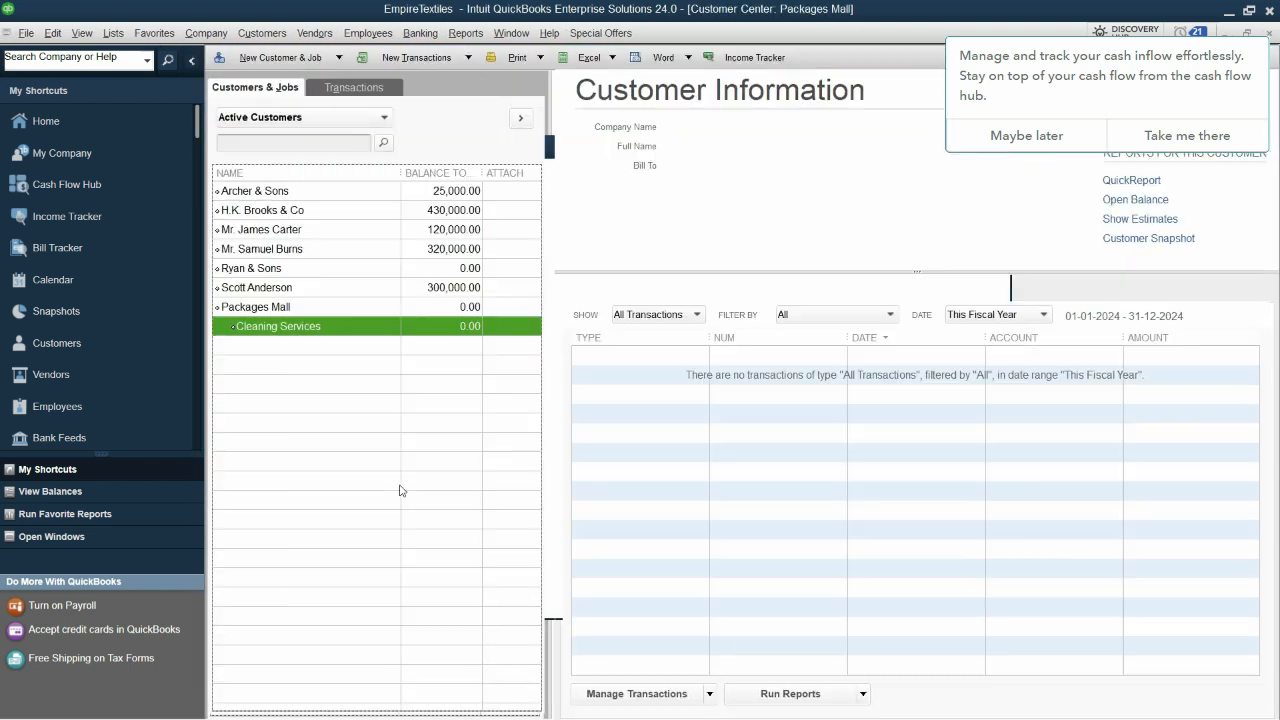
Compare the records of the Packages Mall customer and its Cleaning Services job in the customer list
left_click(272, 308)
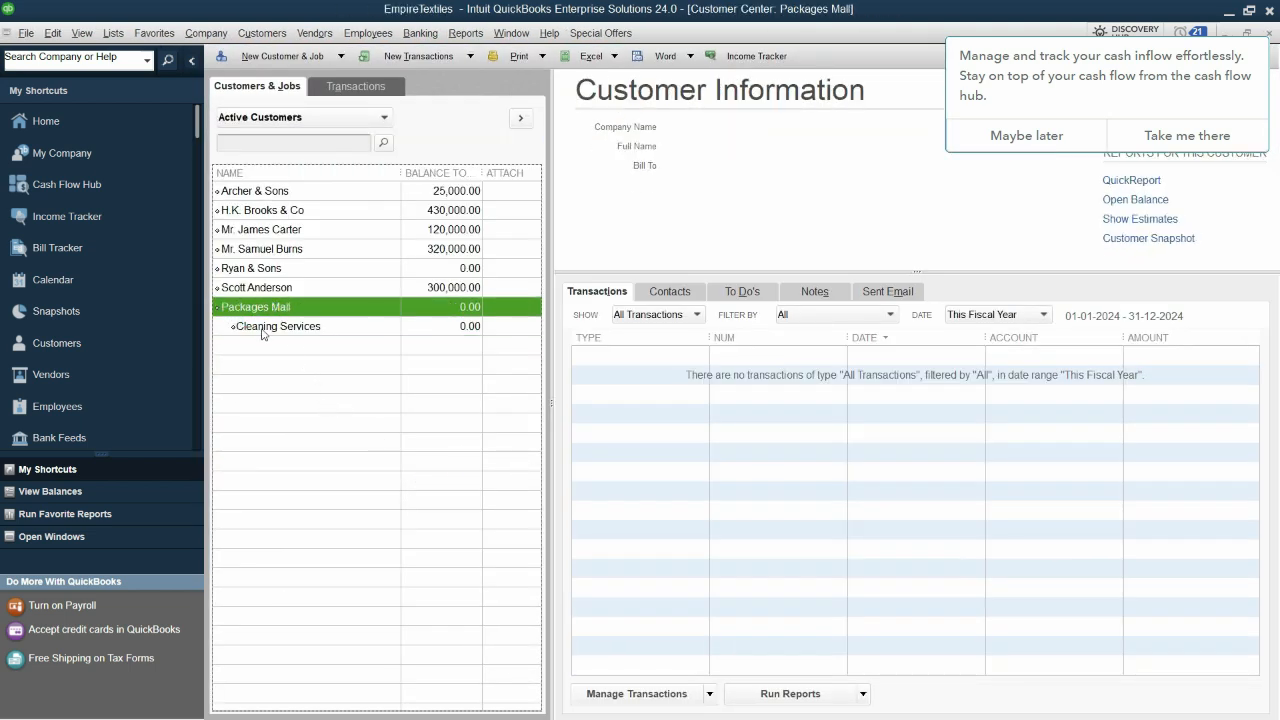
left_click(261, 333)
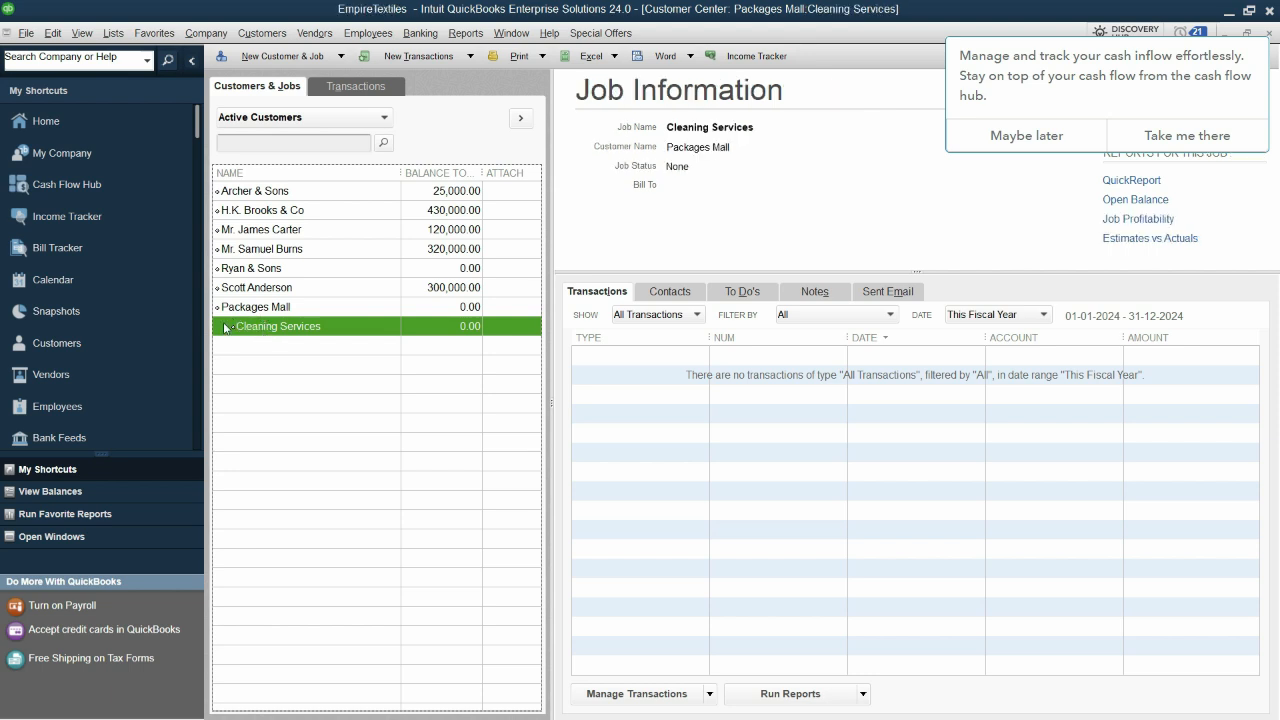
left_click(301, 336)
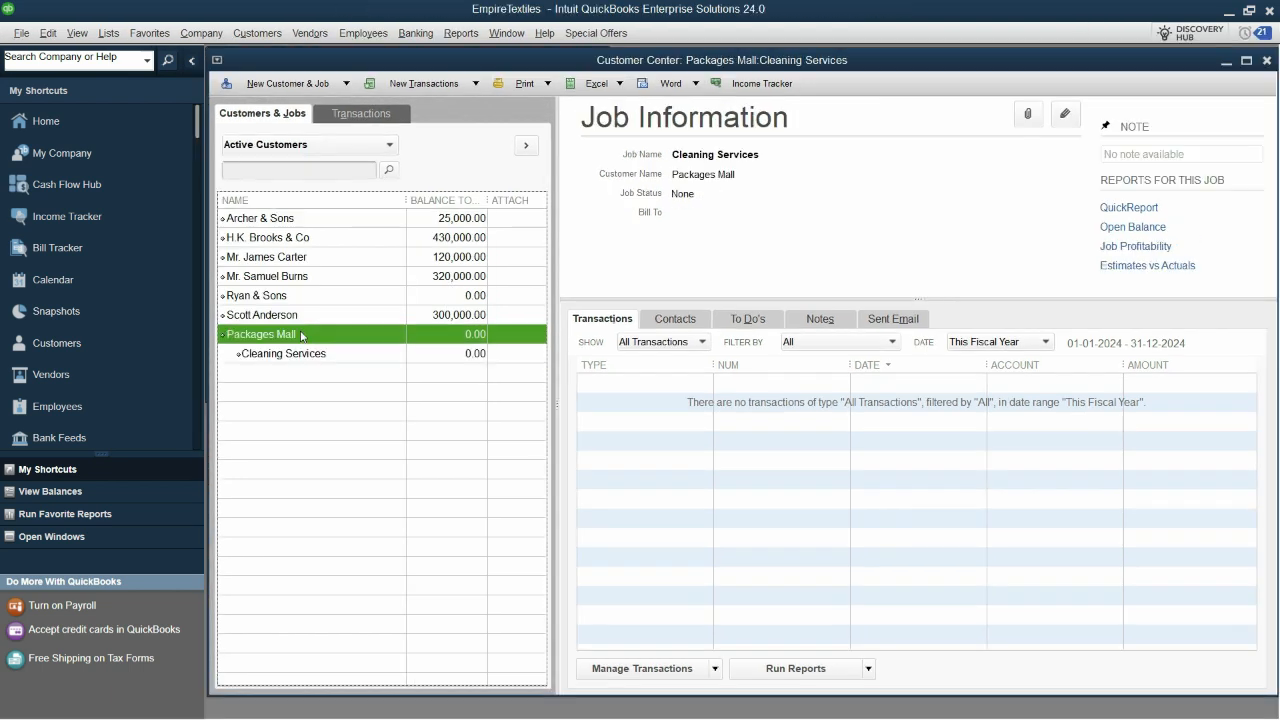
left_click(301, 353)
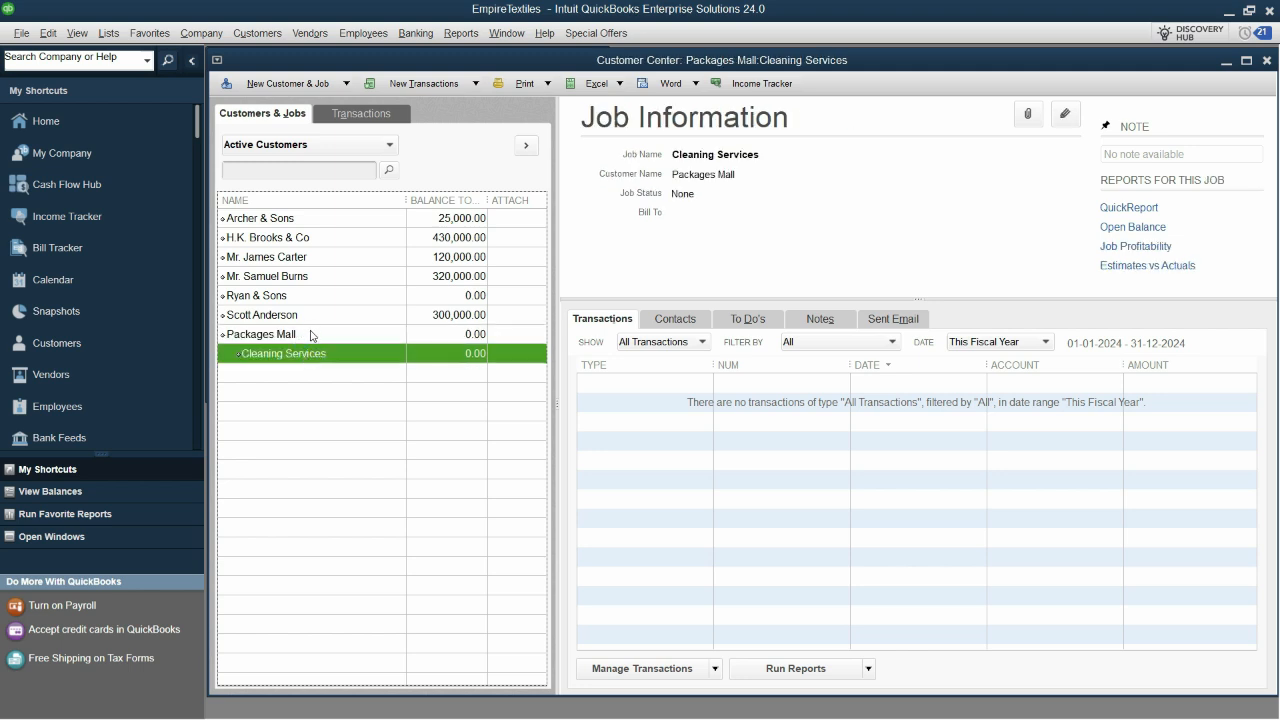
left_click(309, 340)
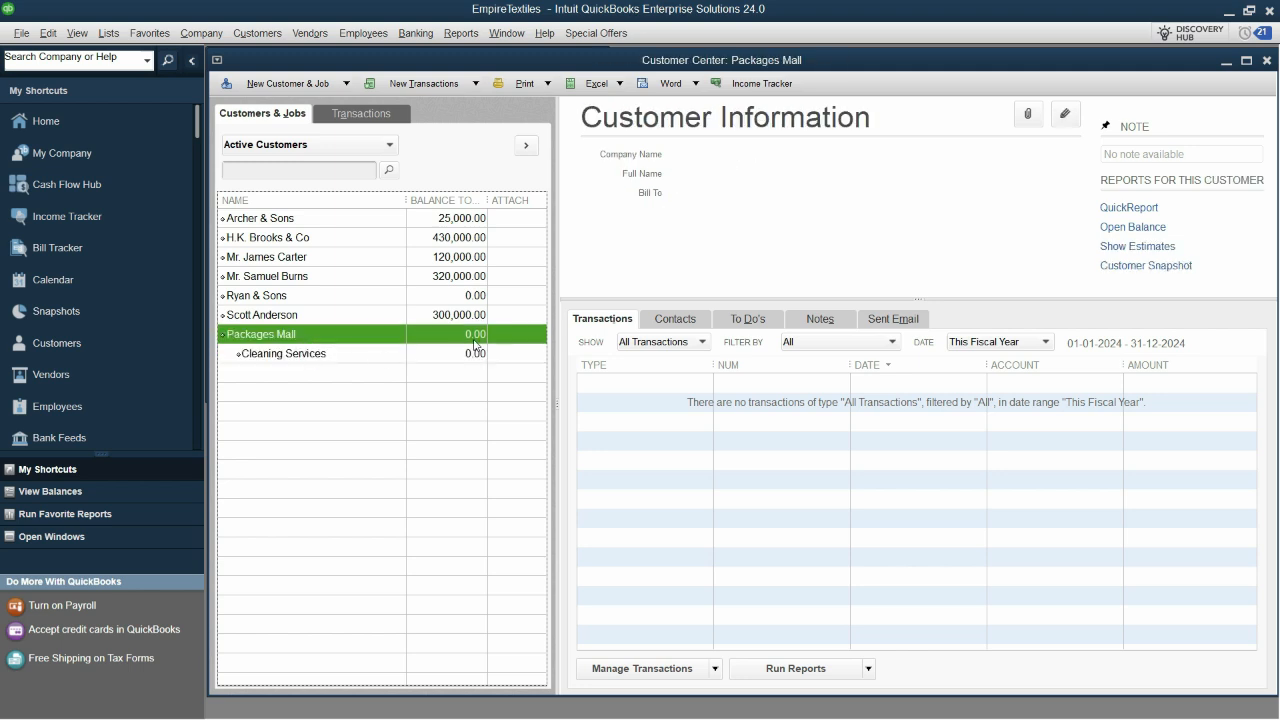
left_click(434, 358)
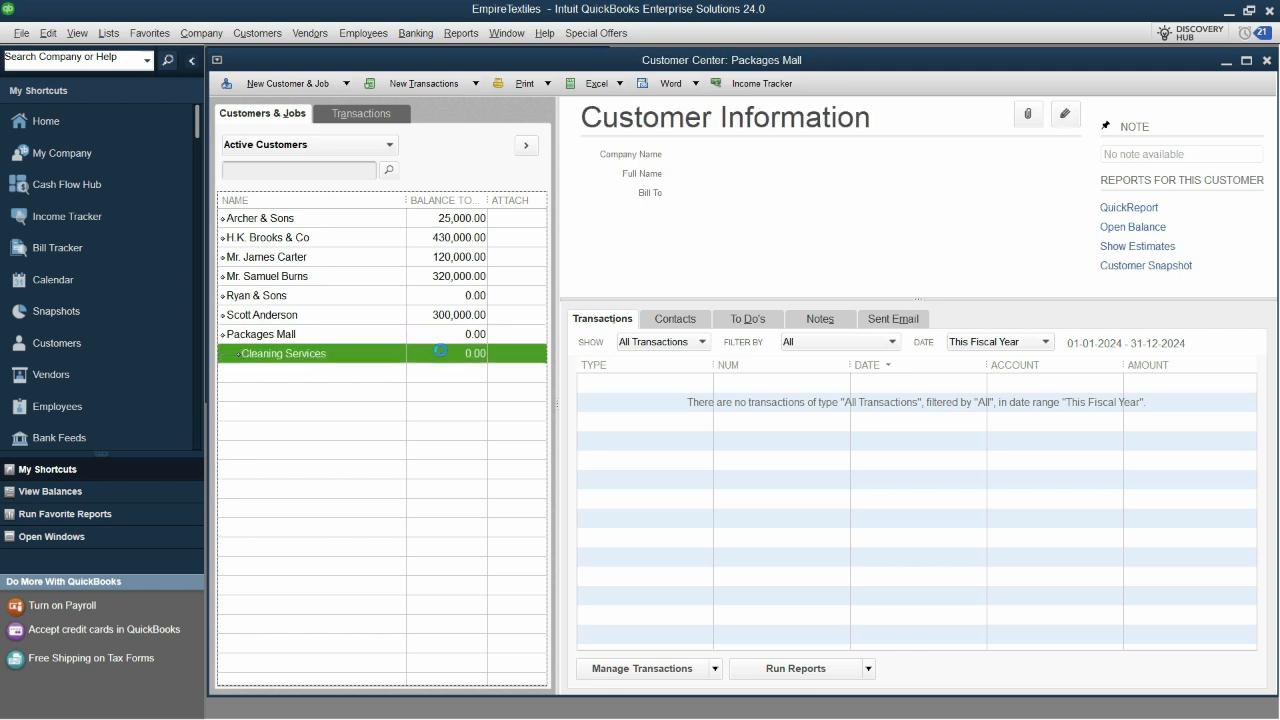
left_click(471, 335)
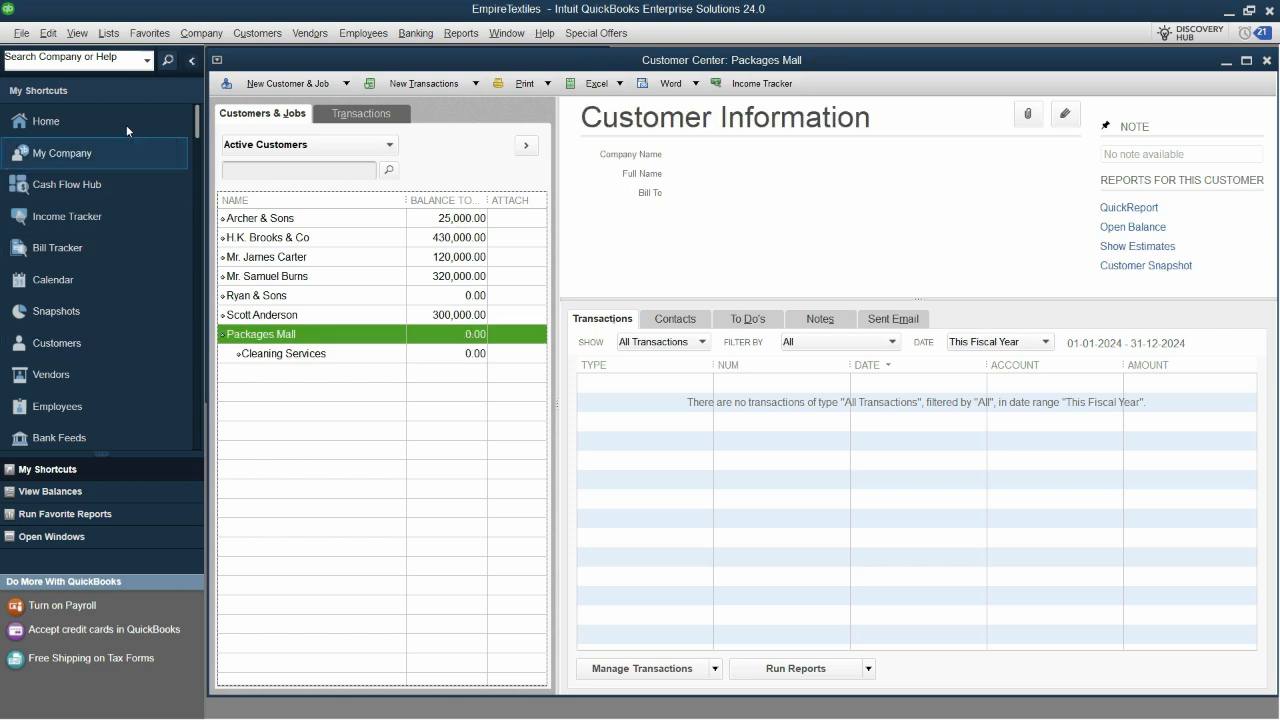
Start a new invoice for the Cleaning Services job of Packages Mall
left_click(84, 121)
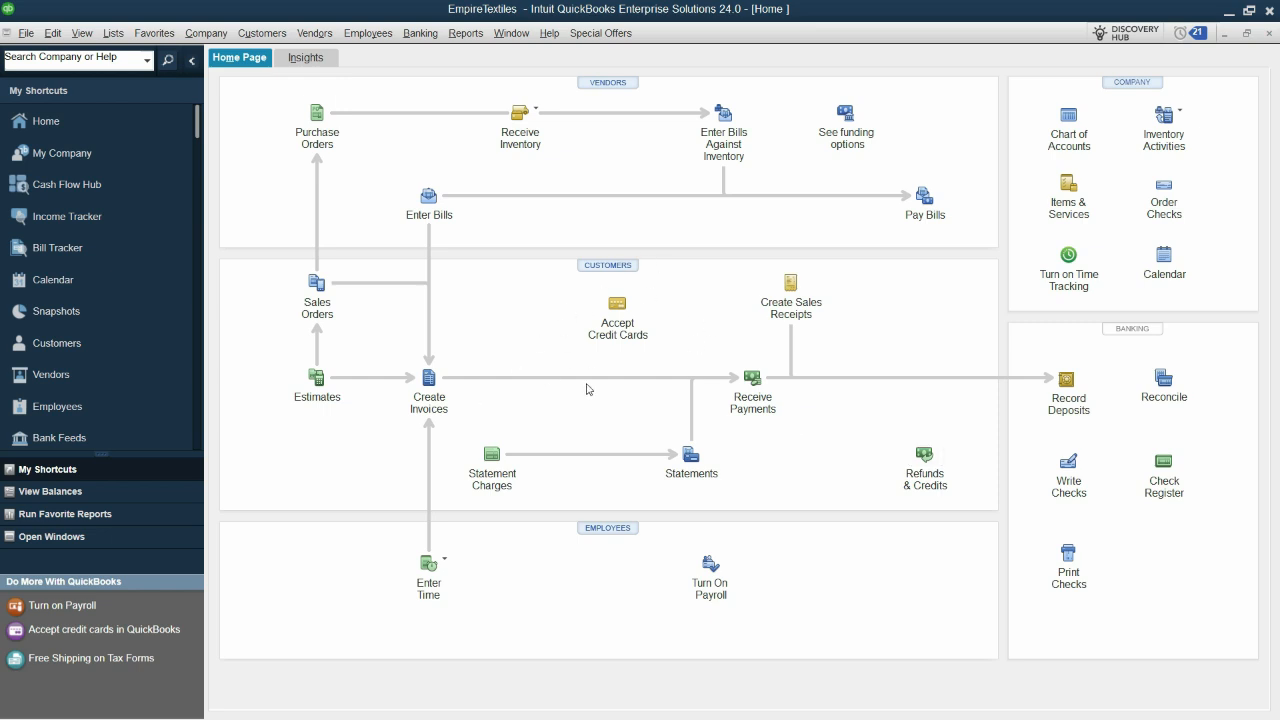
left_click(428, 378)
type("Cleaning Services")
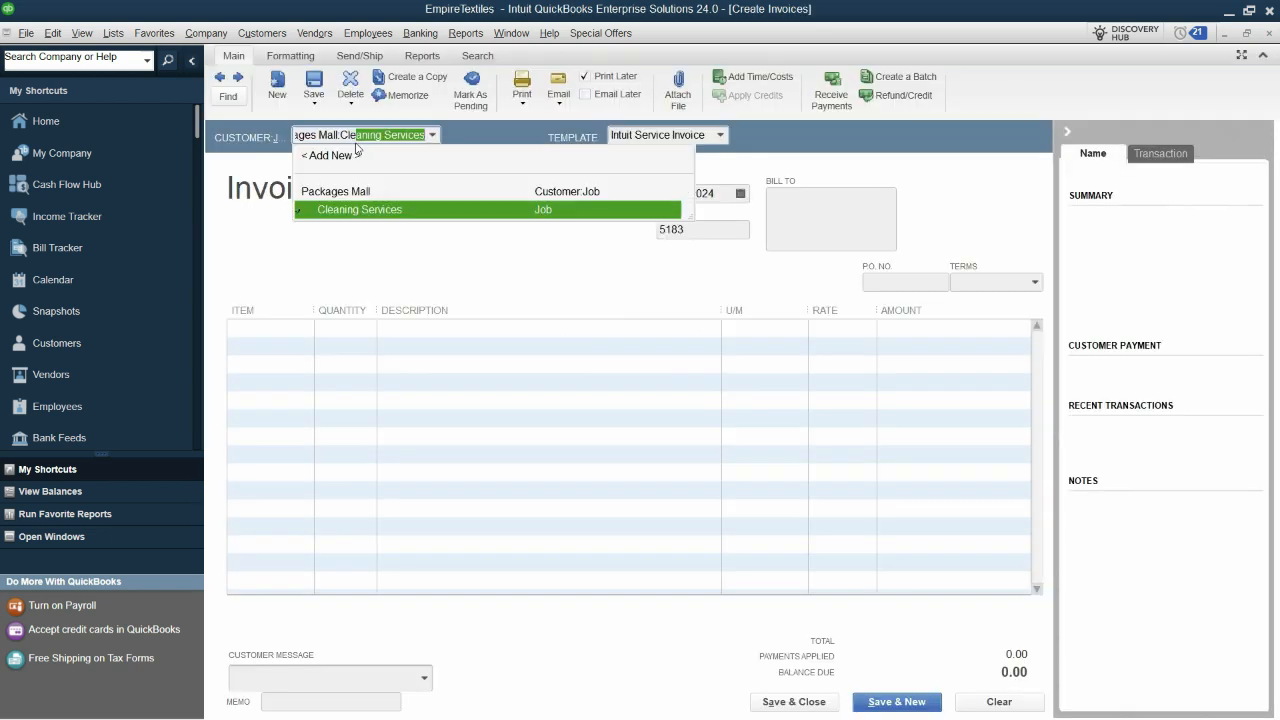
left_click(368, 213)
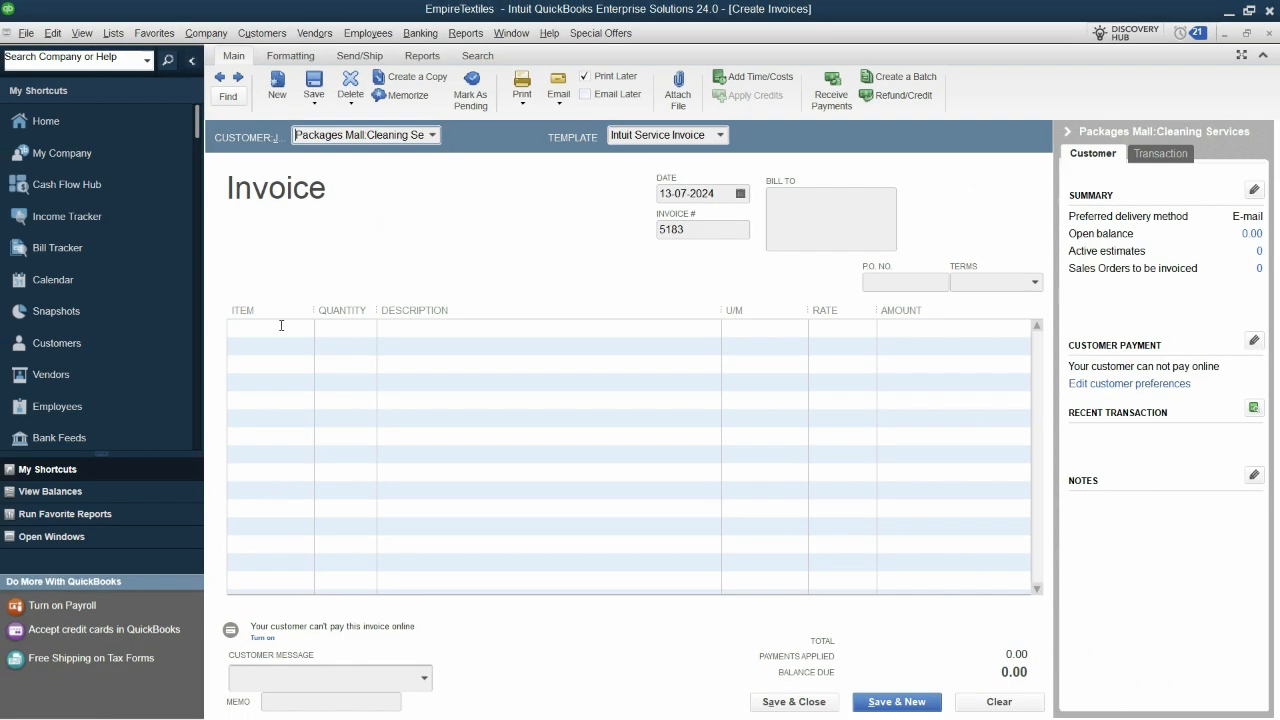
Start a new Service item named Cleaning Services from the first invoice line, keeping the category Uncategorized
left_click(255, 530)
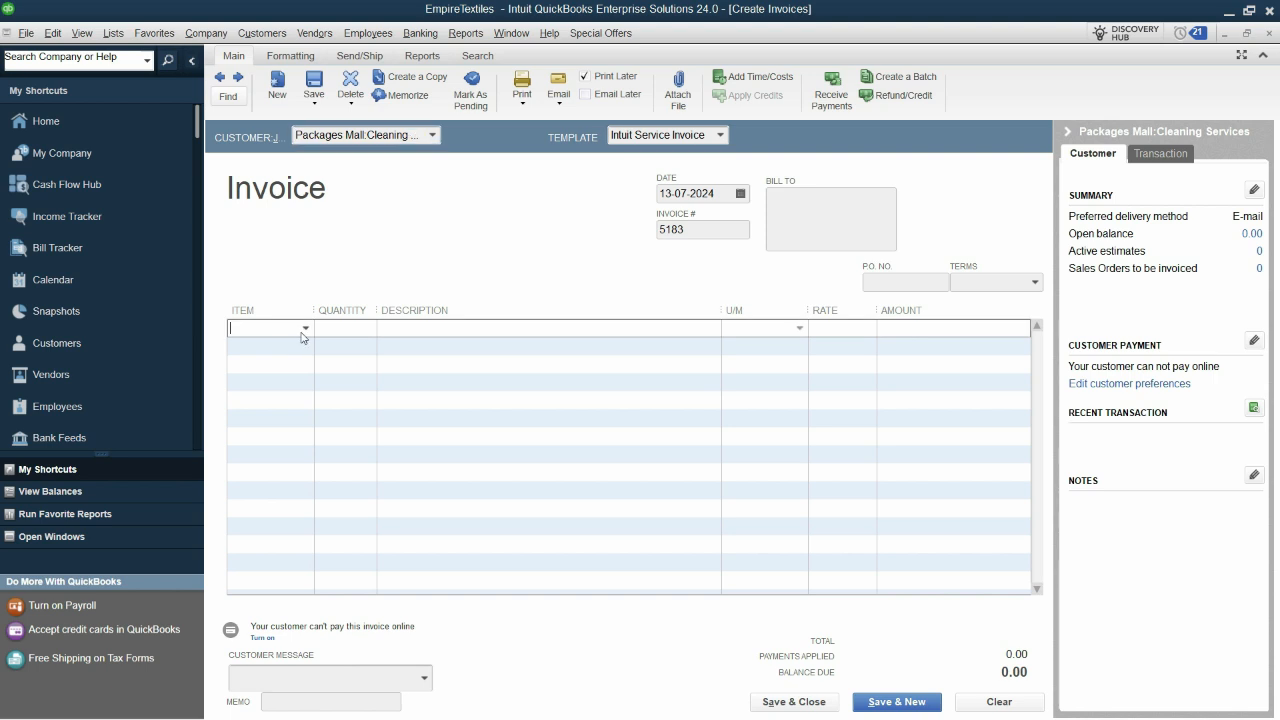
left_click(308, 329)
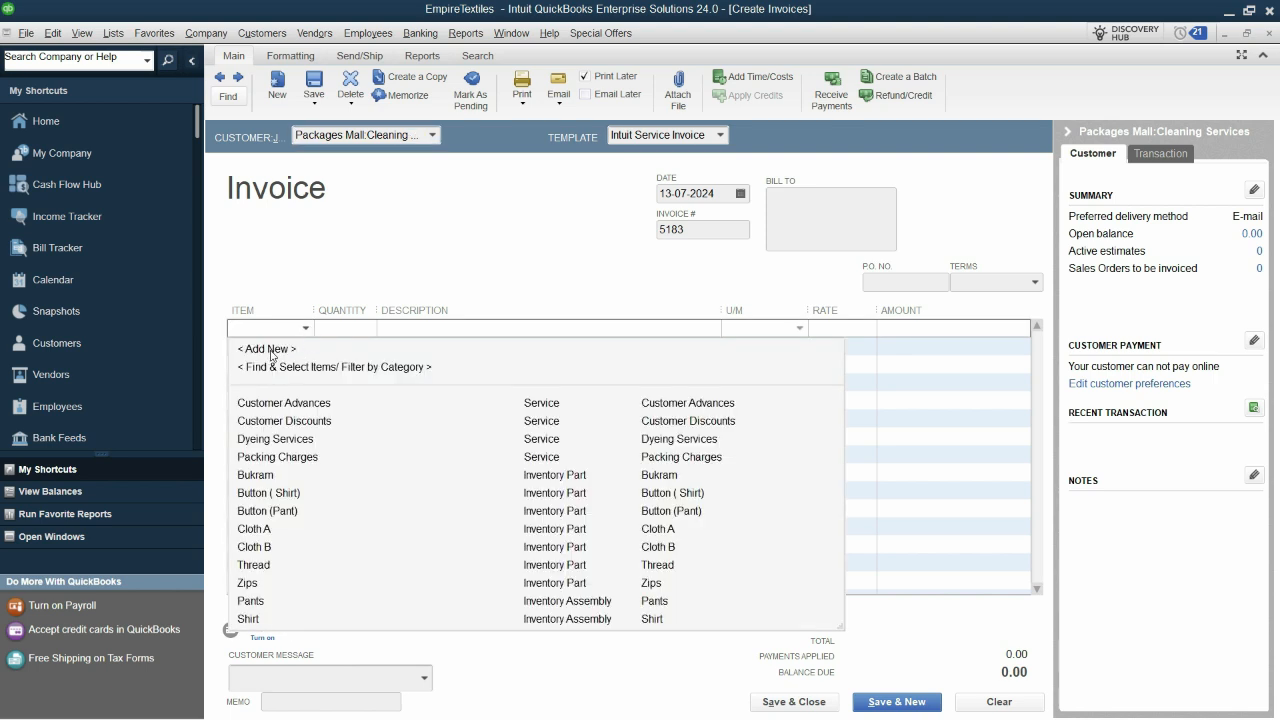
left_click(303, 349)
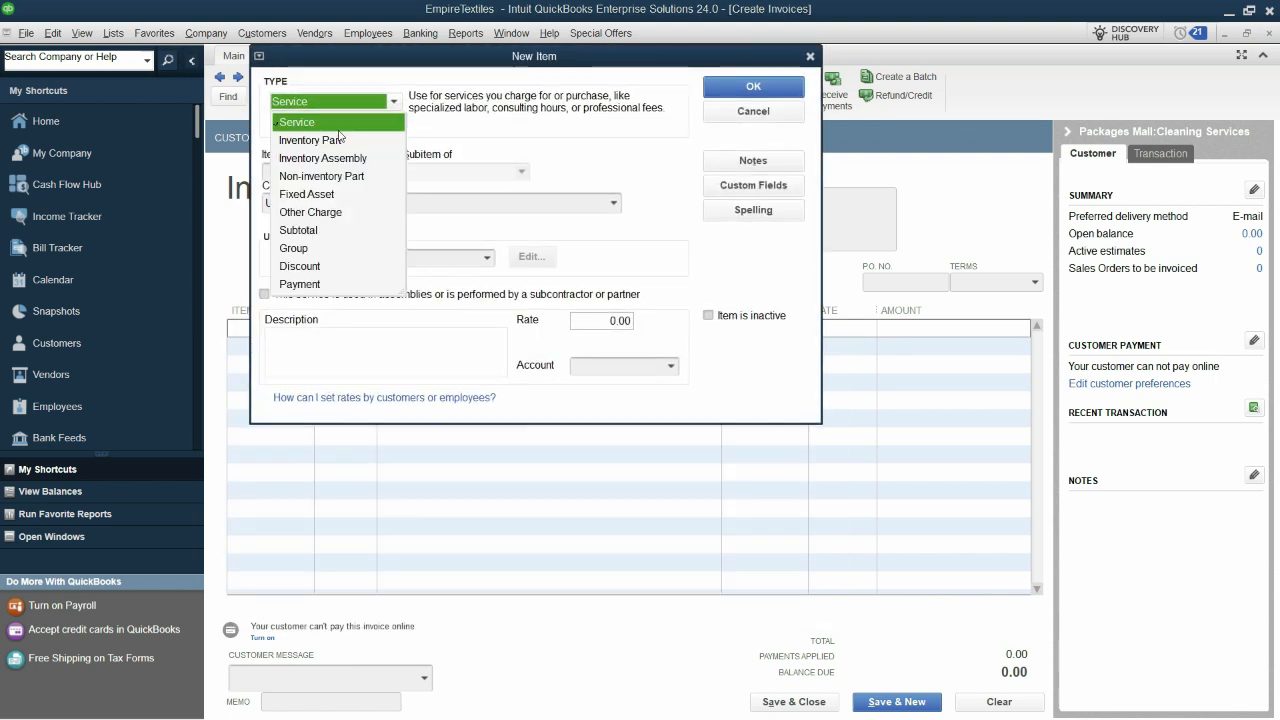
left_click(340, 125)
left_click(320, 177)
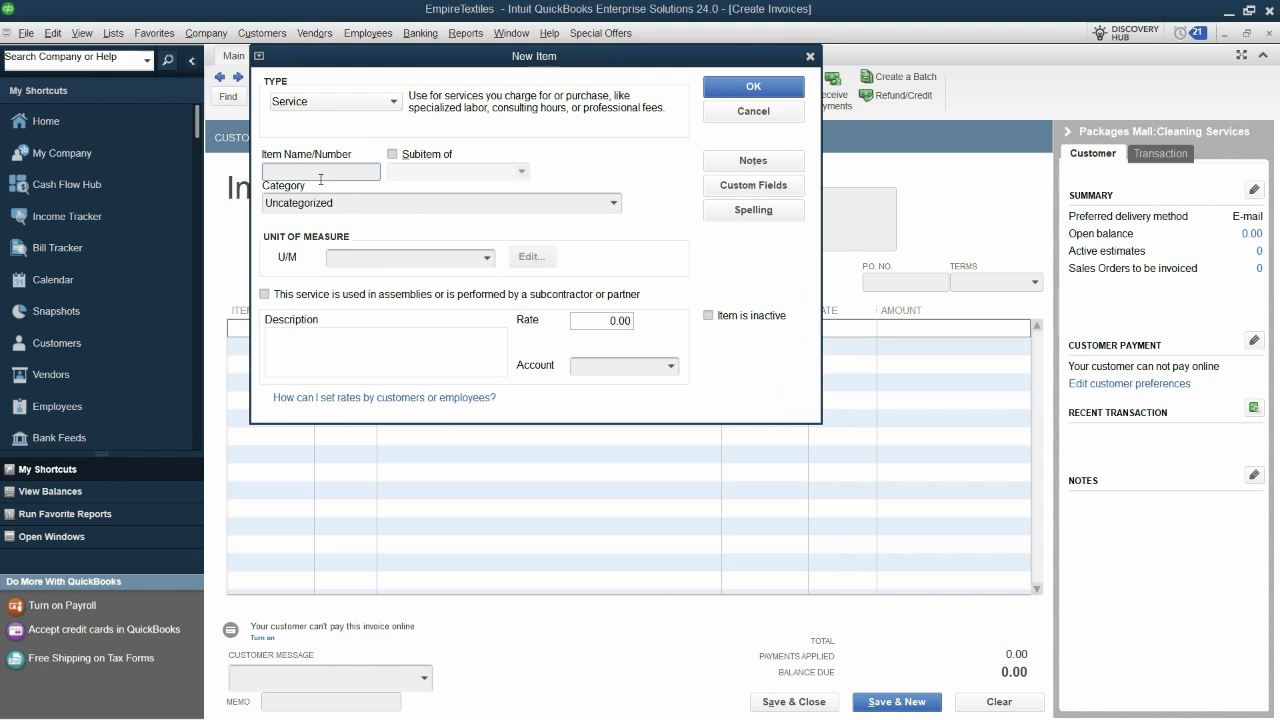
type("Cleaning Services")
left_click(613, 206)
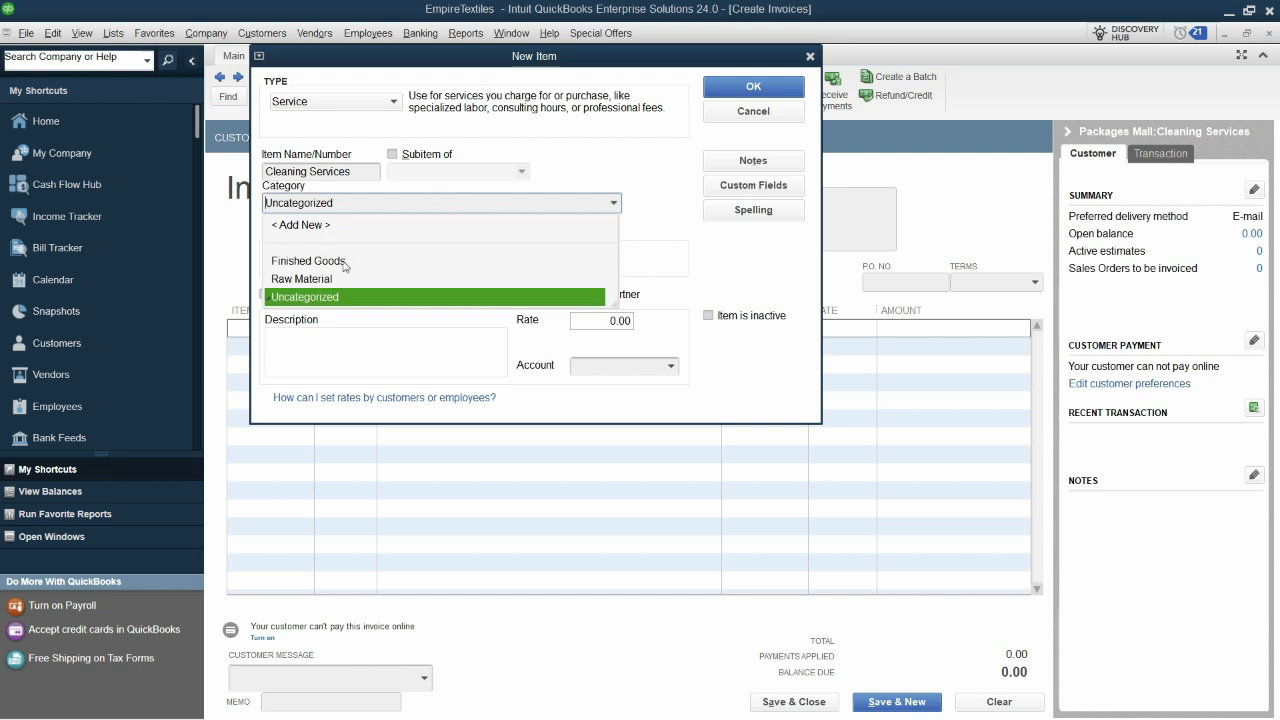
left_click(555, 180)
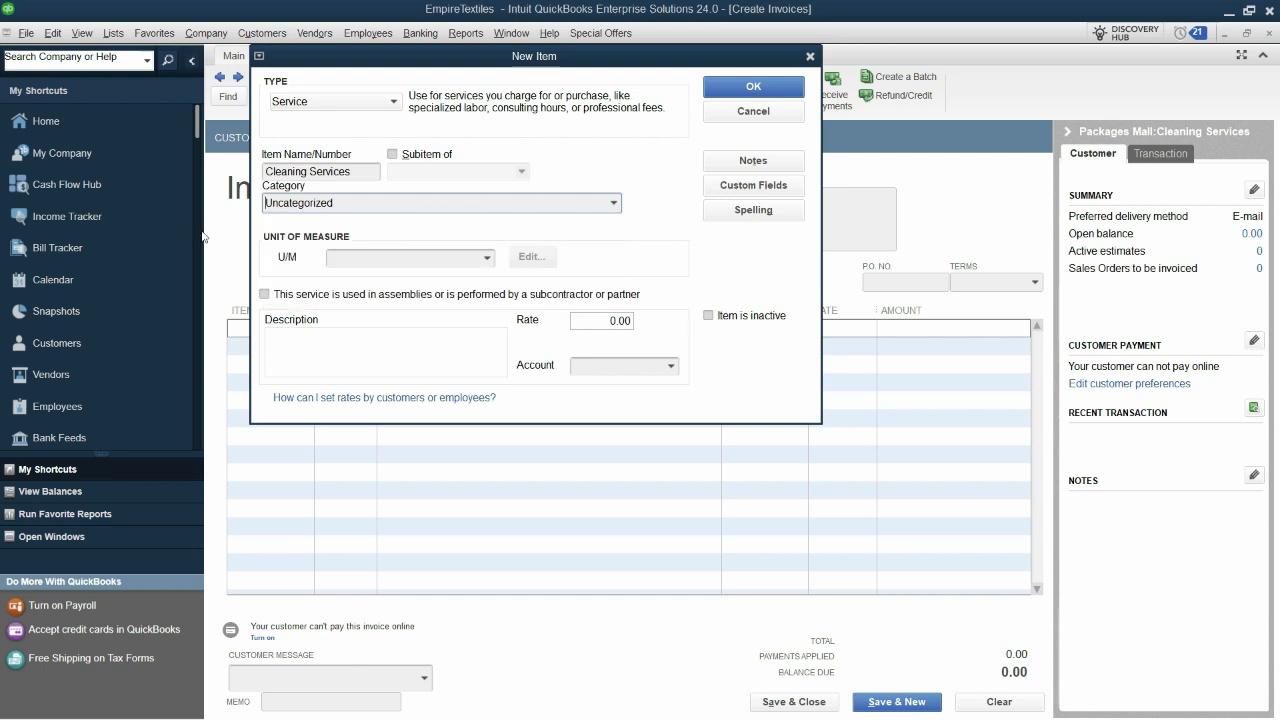
Set the new item's unit of measure to each (ea) and its description to Cleaning Services
left_click(424, 256)
type("each (ea")
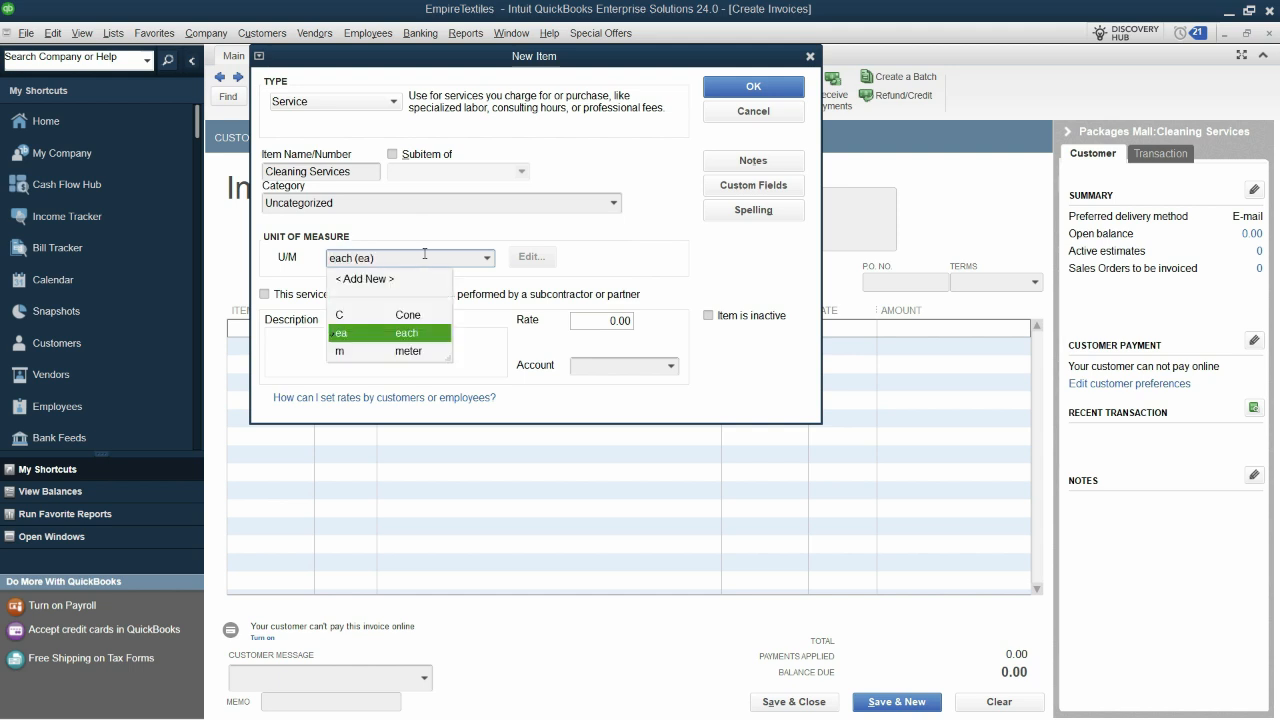
left_click(390, 333)
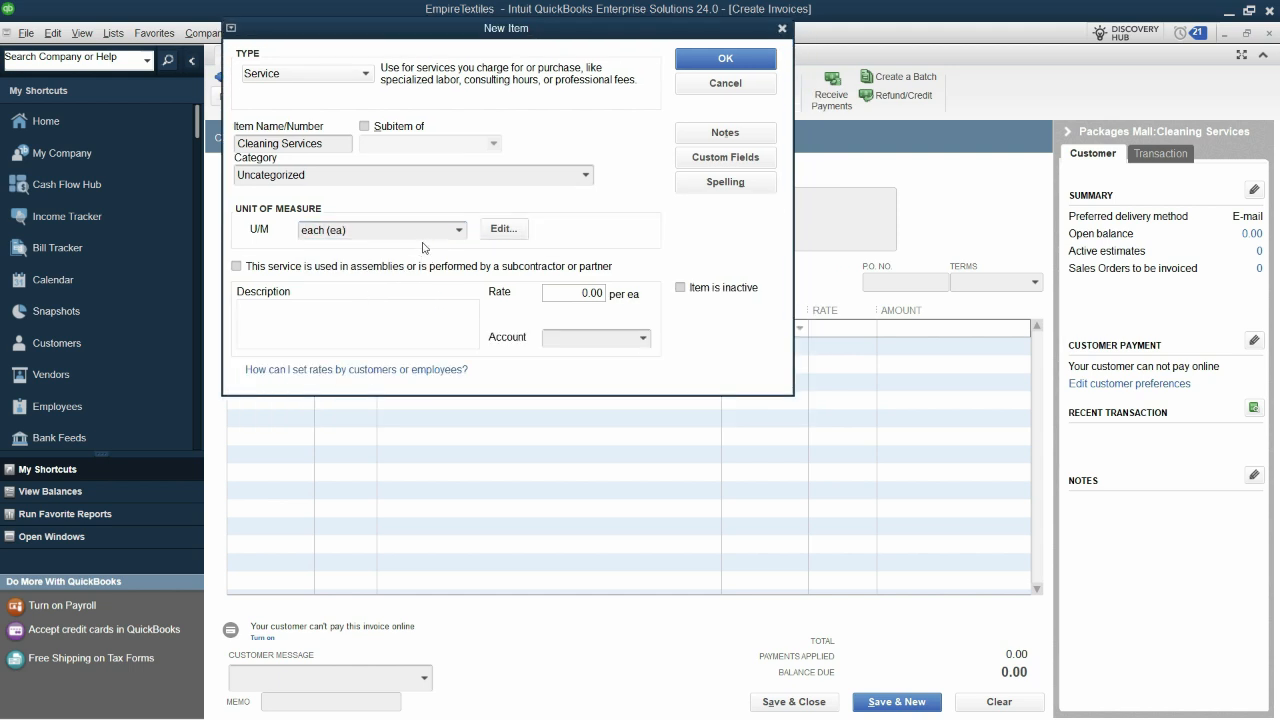
left_click(421, 231)
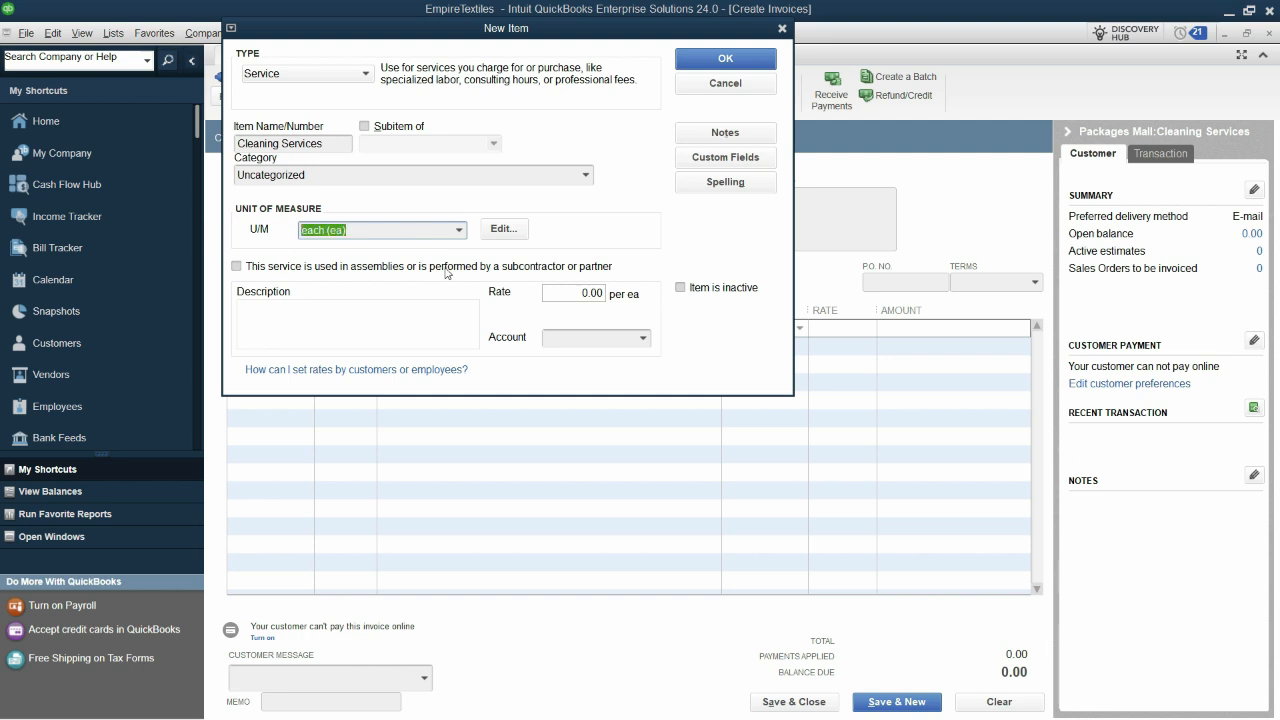
key("Tab")
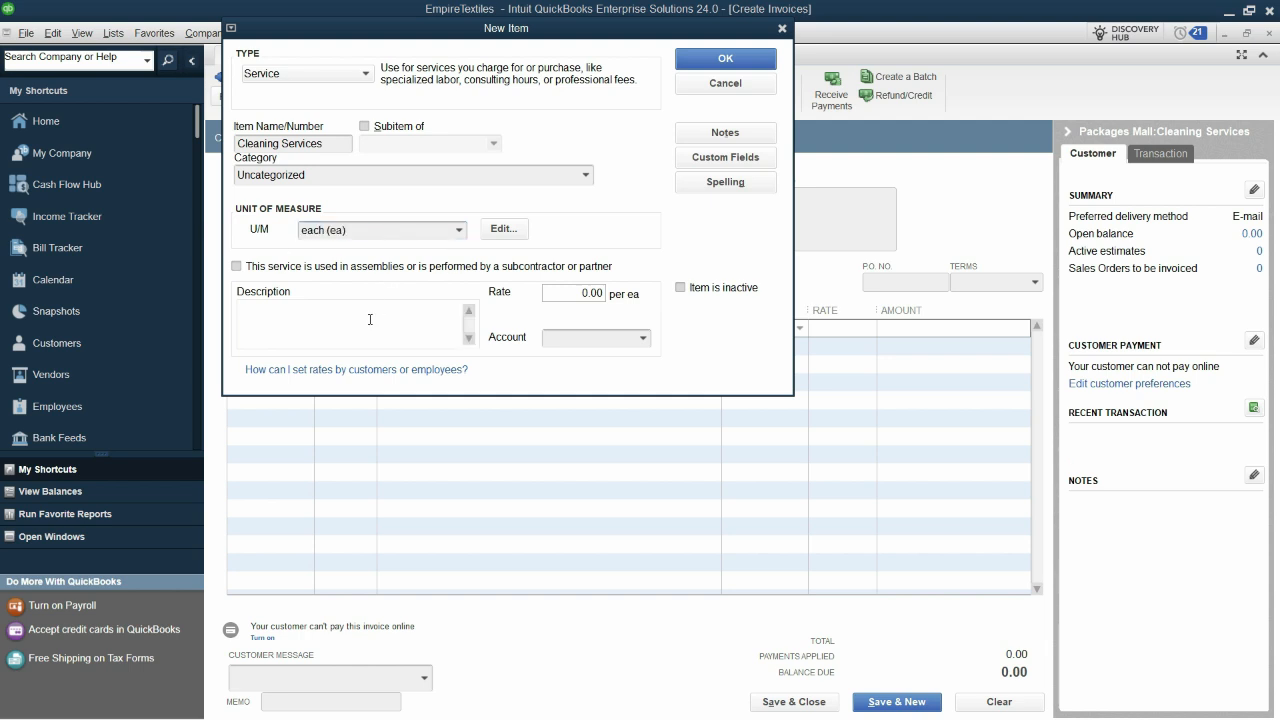
type("Cleaning Services")
Assign the item to a newly created income account named Cleaning Services and save the item to the invoice
left_click(571, 344)
type("Cleaning S")
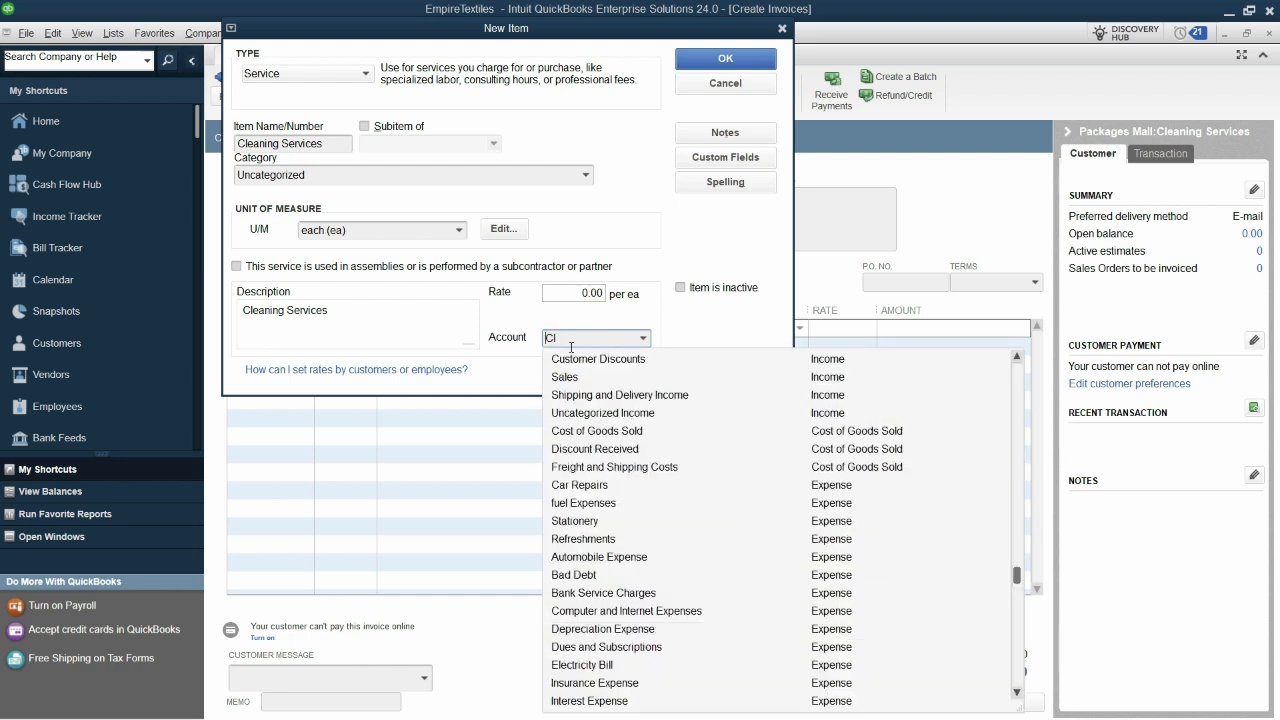
type("ervices")
key("Tab")
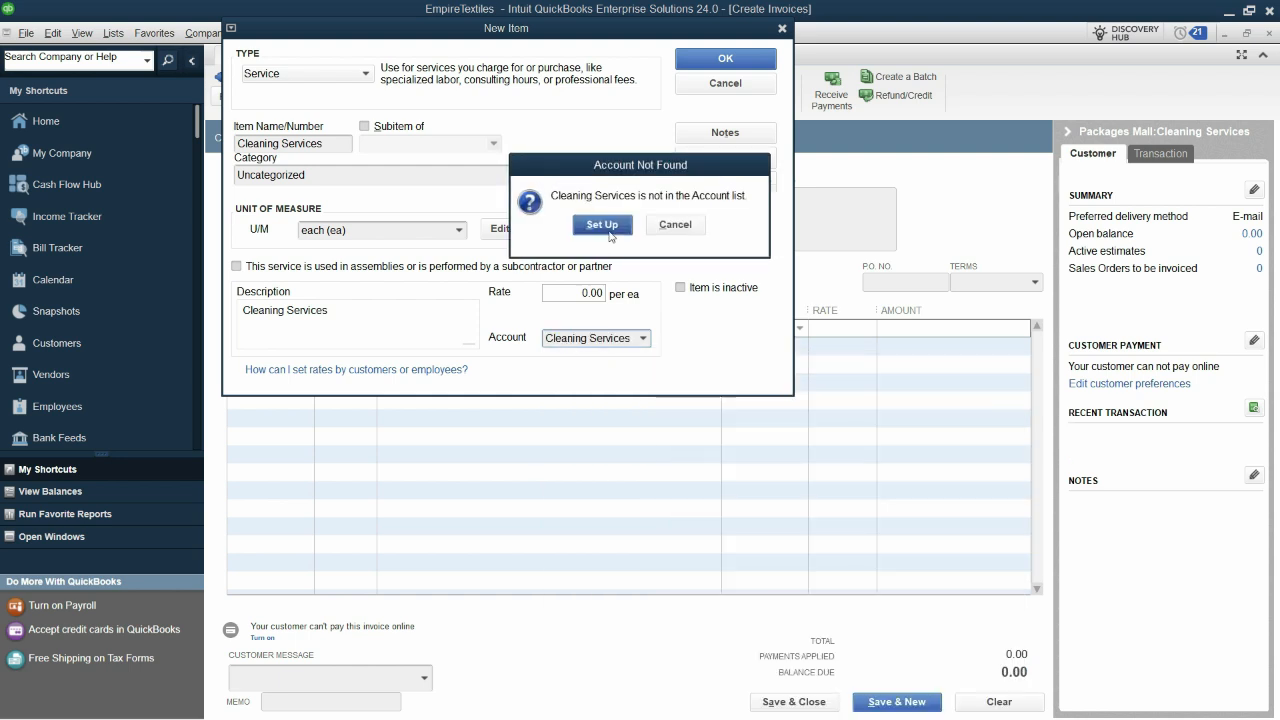
left_click(603, 225)
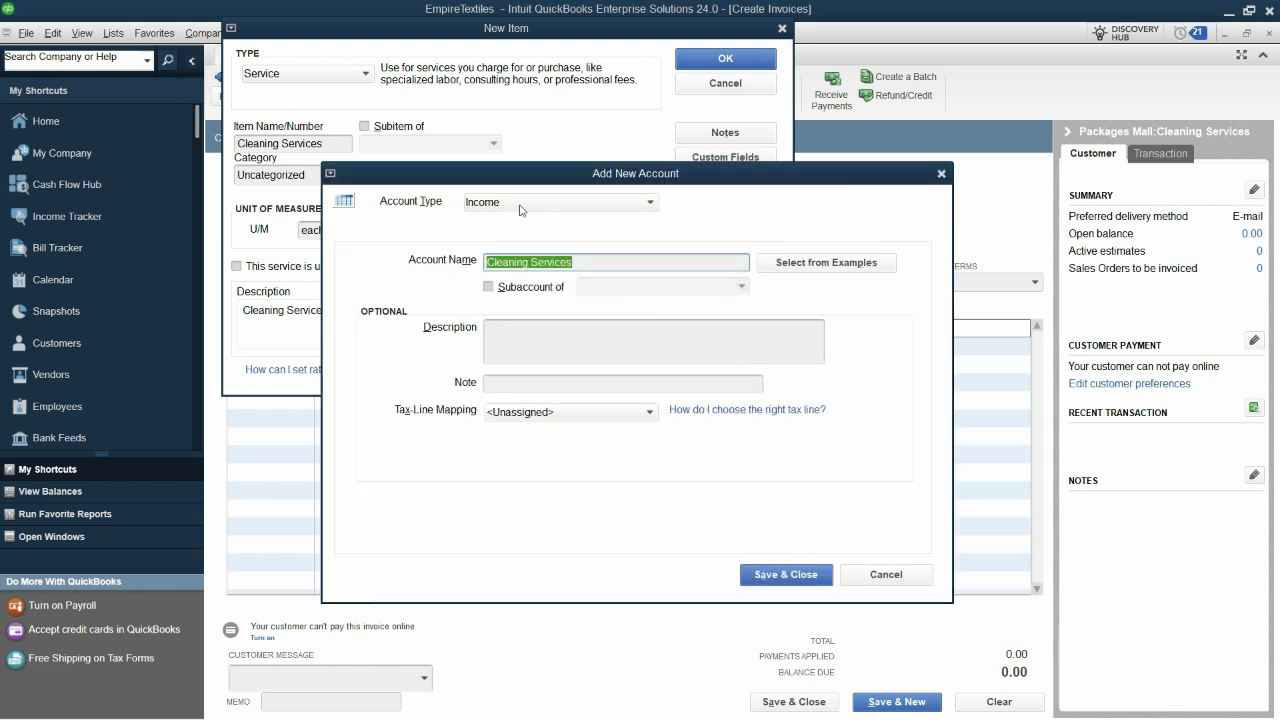
left_click(786, 576)
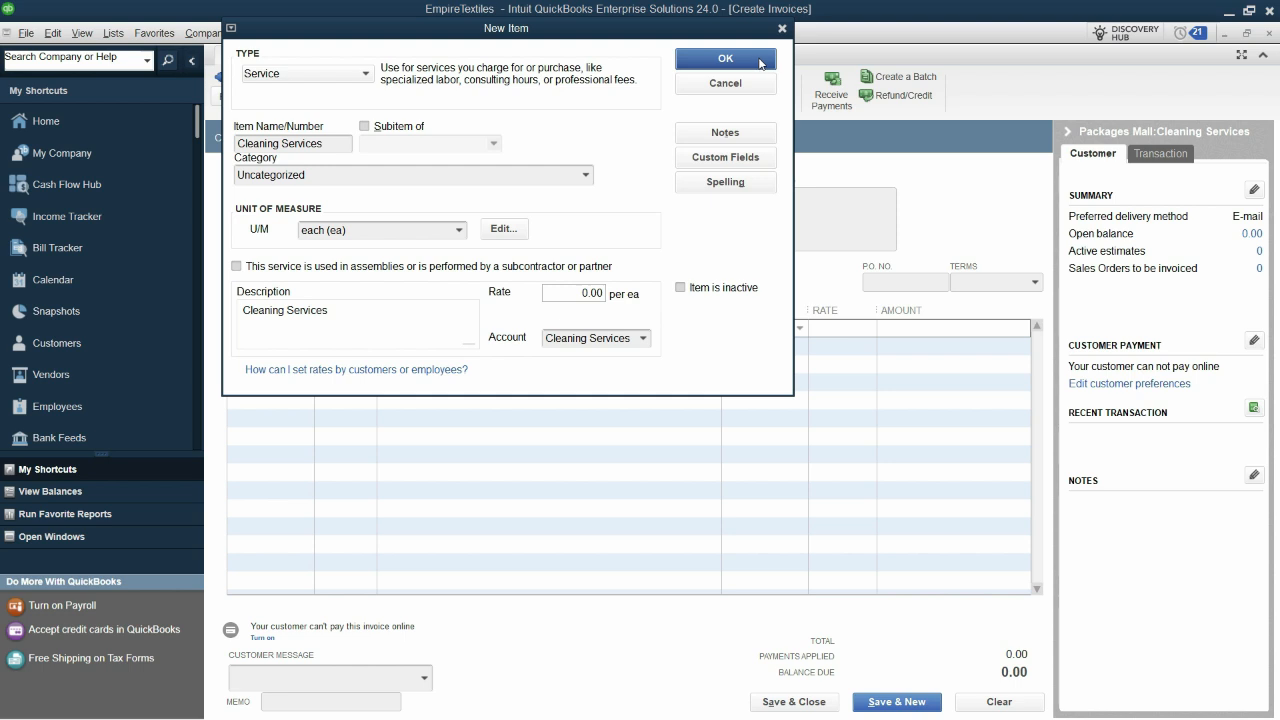
left_click(745, 60)
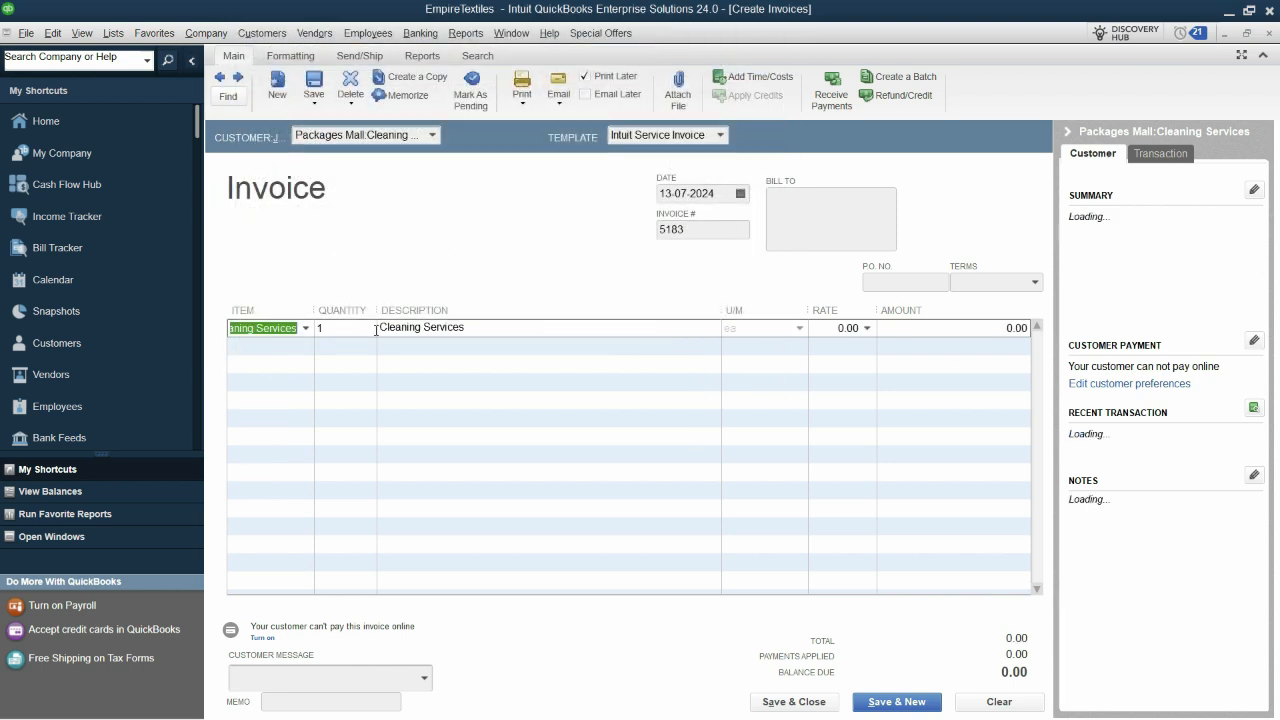
Set the amount of the Cleaning Services invoice line to 500,000
left_click_drag(964, 331, 1054, 342)
type("500000")
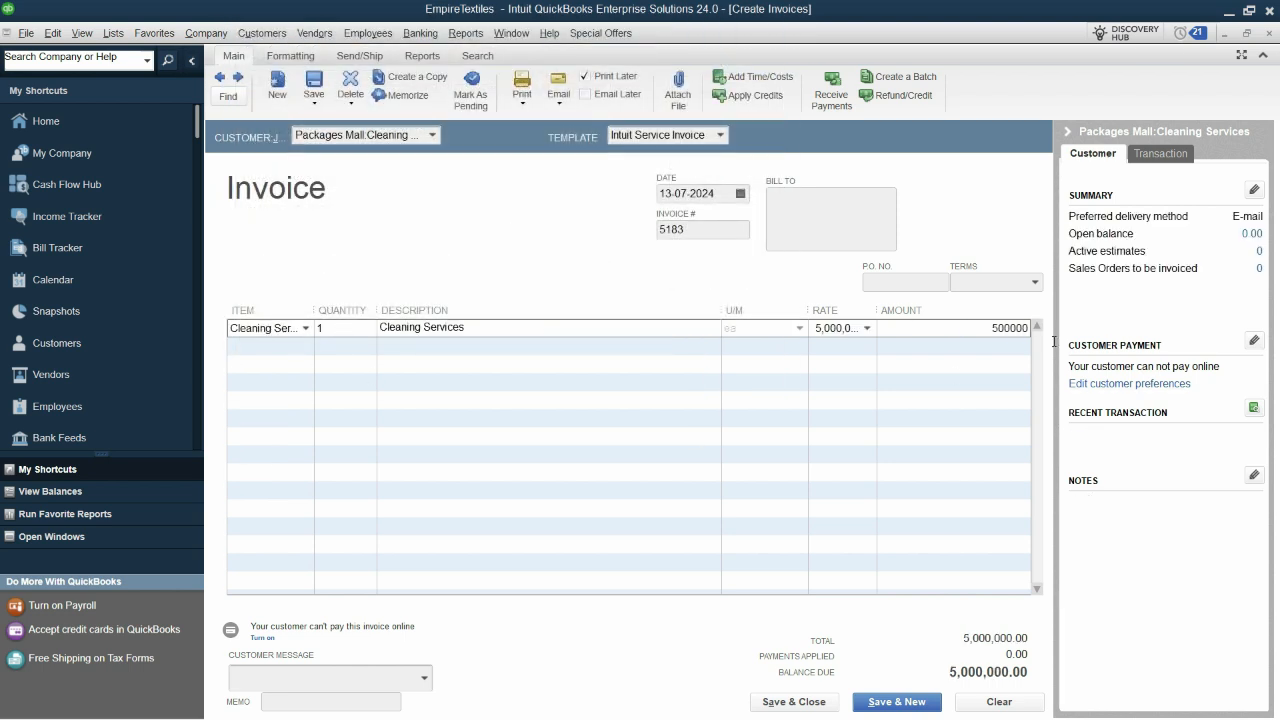
key("Tab")
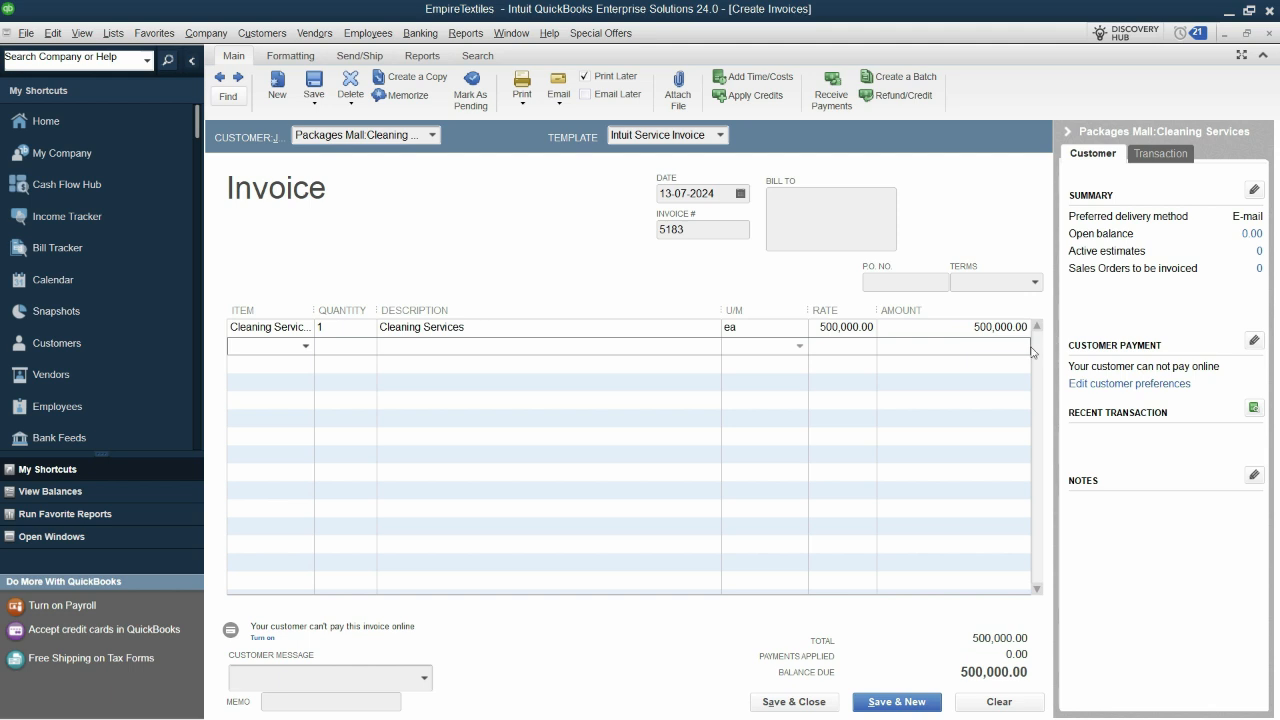
left_click(490, 330)
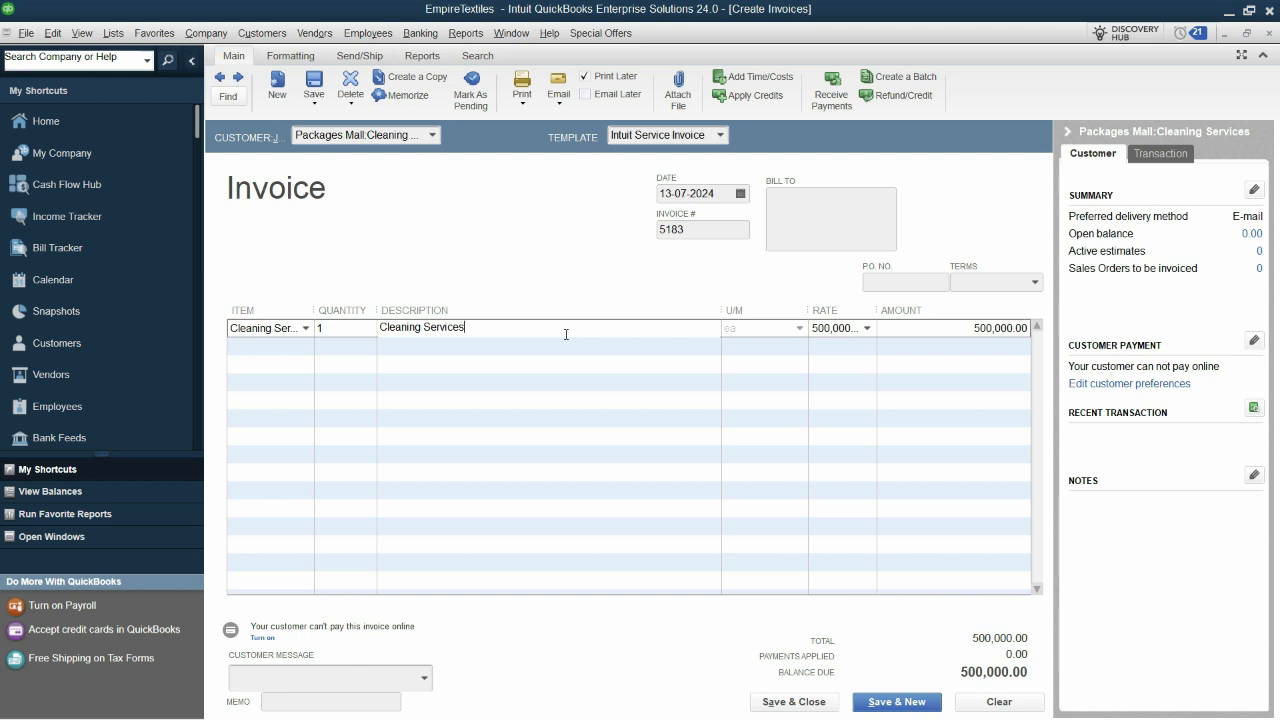
Extend the invoice line's description with "for Packages Mall" and the period July 24, and save and close the invoice
type("for Packages M")
type("all")
type(" fro")
type(" July 2")
type("4")
left_click(791, 697)
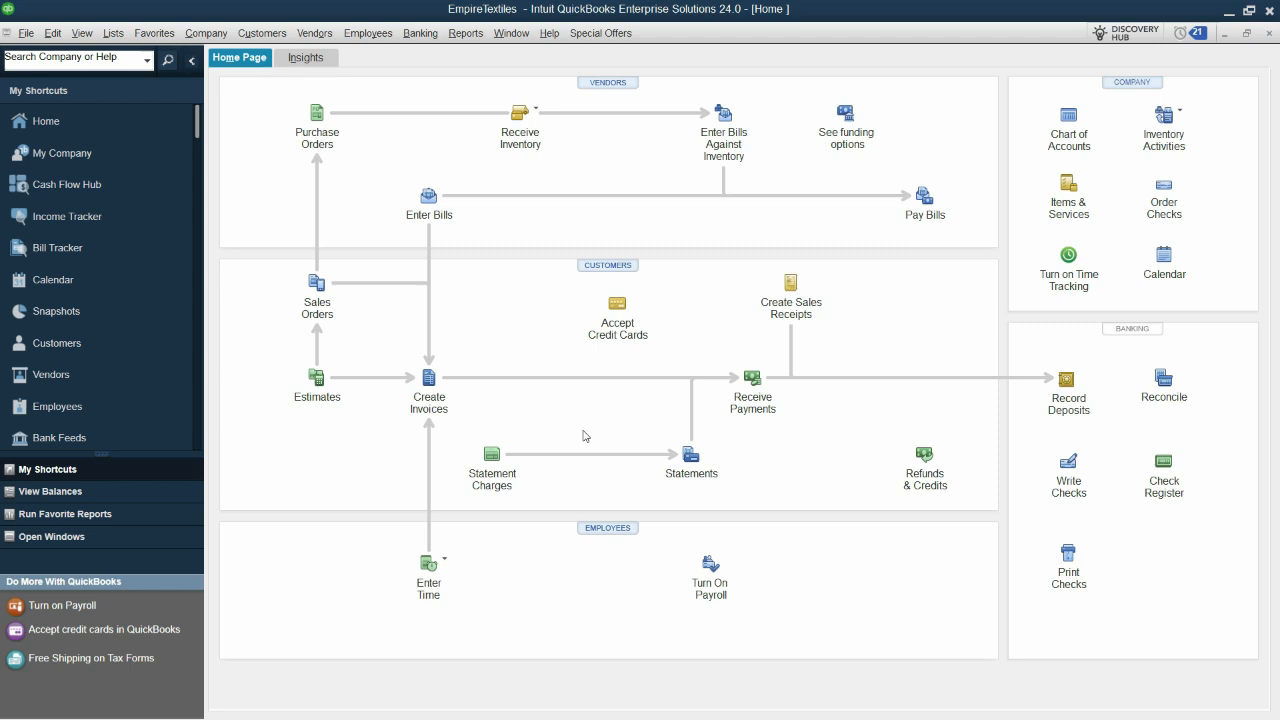
Start a new bill and quick-add Misc Vendor as its vendor
left_click(429, 196)
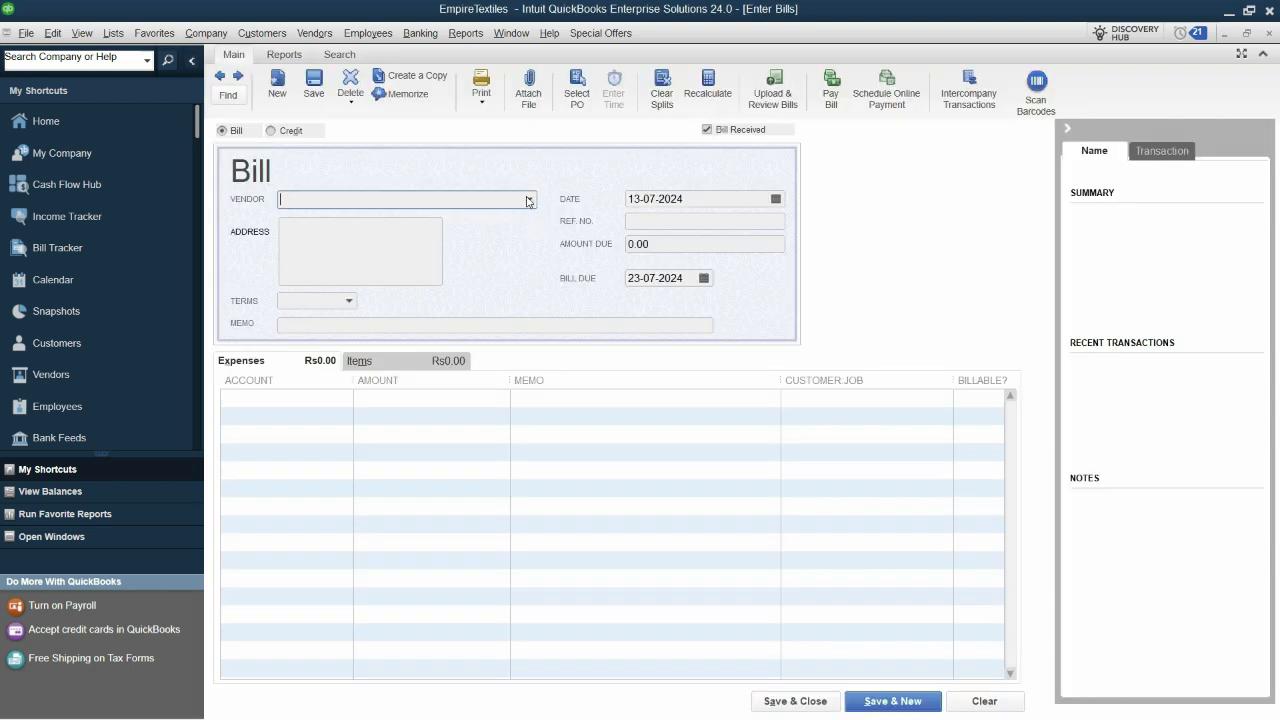
type("Misc vendor")
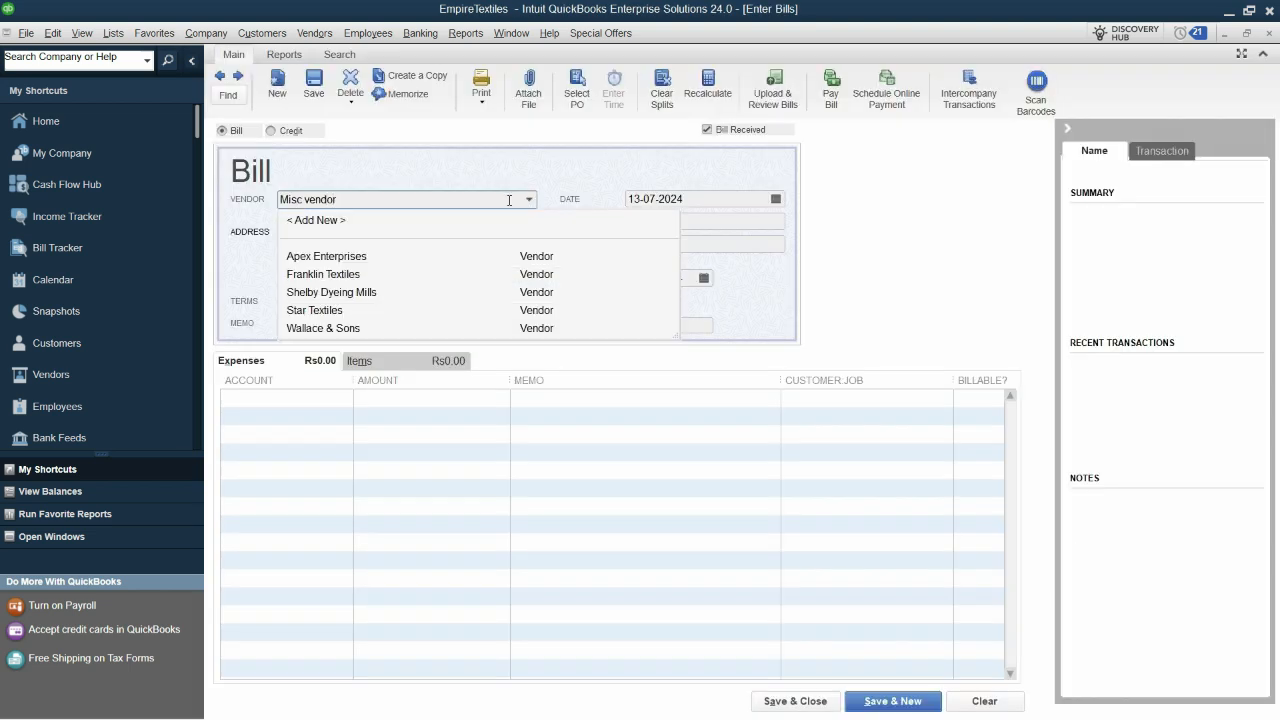
key("BackSpace")
key("BackSpace")
key("BackSpace")
key("BackSpace")
key("BackSpace")
key("BackSpace")
type("Vendor")
key("Tab")
left_click(549, 309)
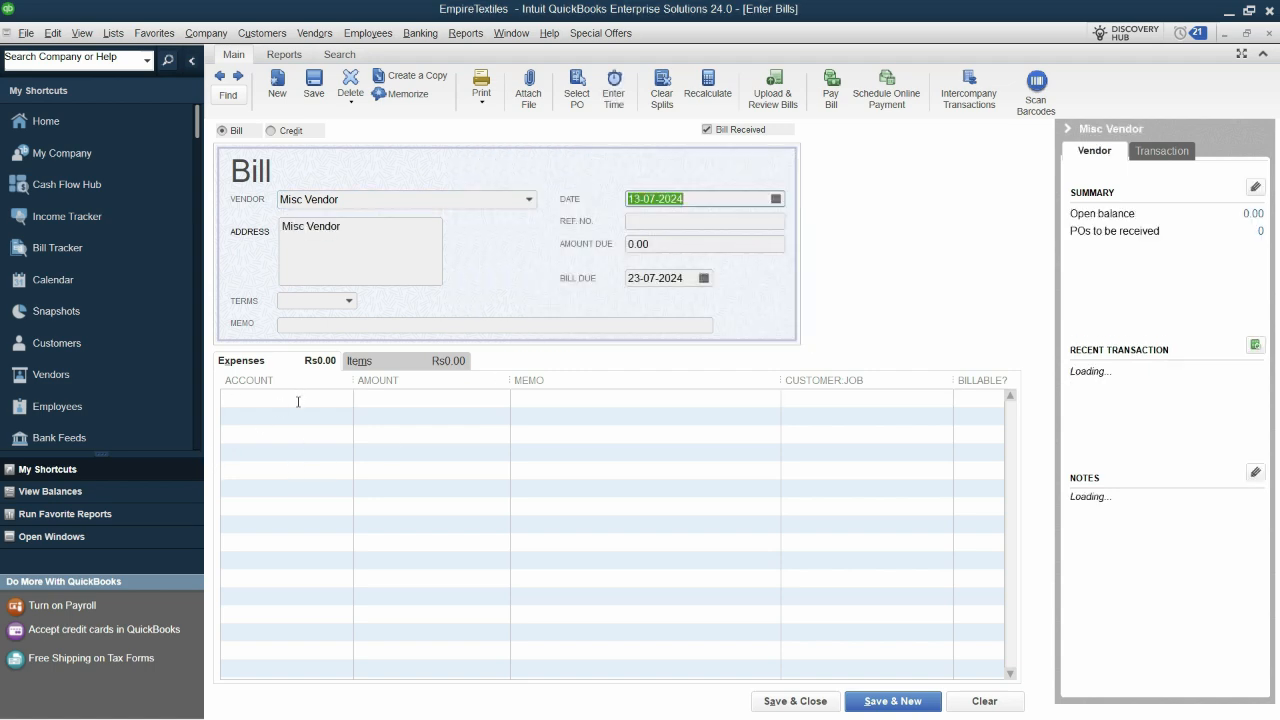
Create an expense account named Disposal Equipments on the bill's first expense line
left_click(299, 400)
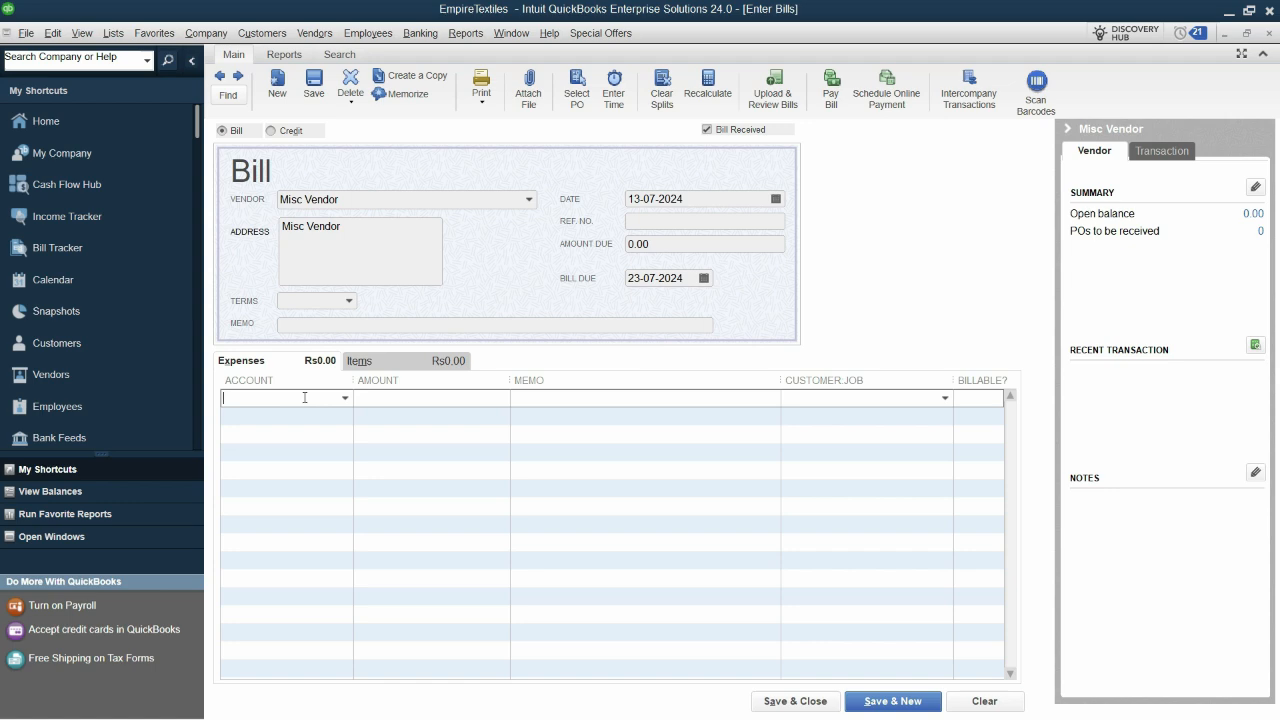
left_click(382, 361)
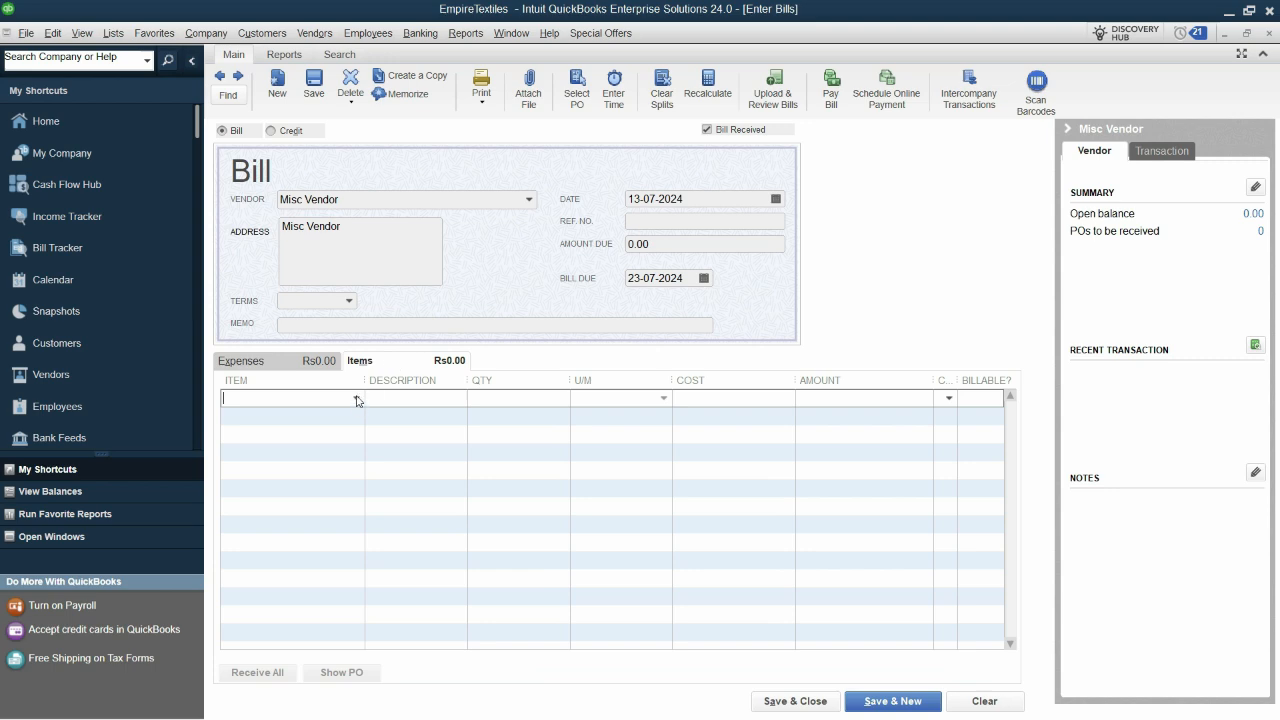
left_click(256, 366)
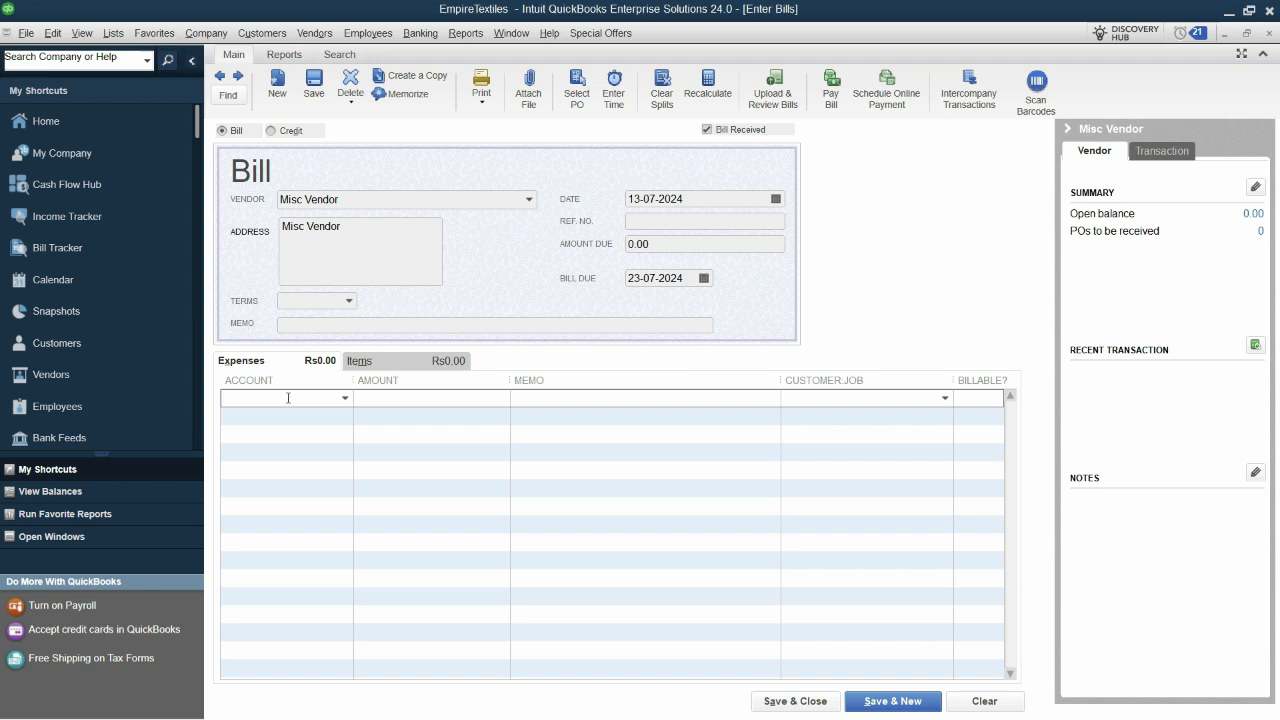
type("Disposal Equipm")
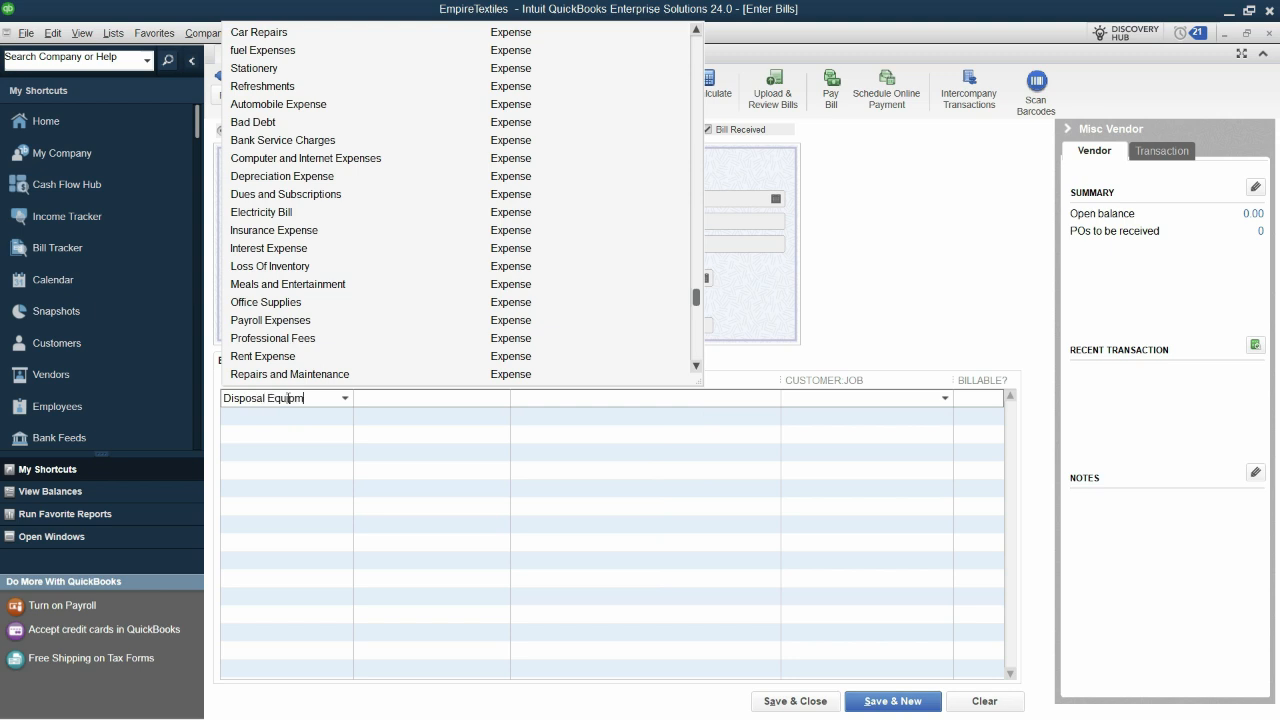
type("ents")
key("Tab")
key("Return")
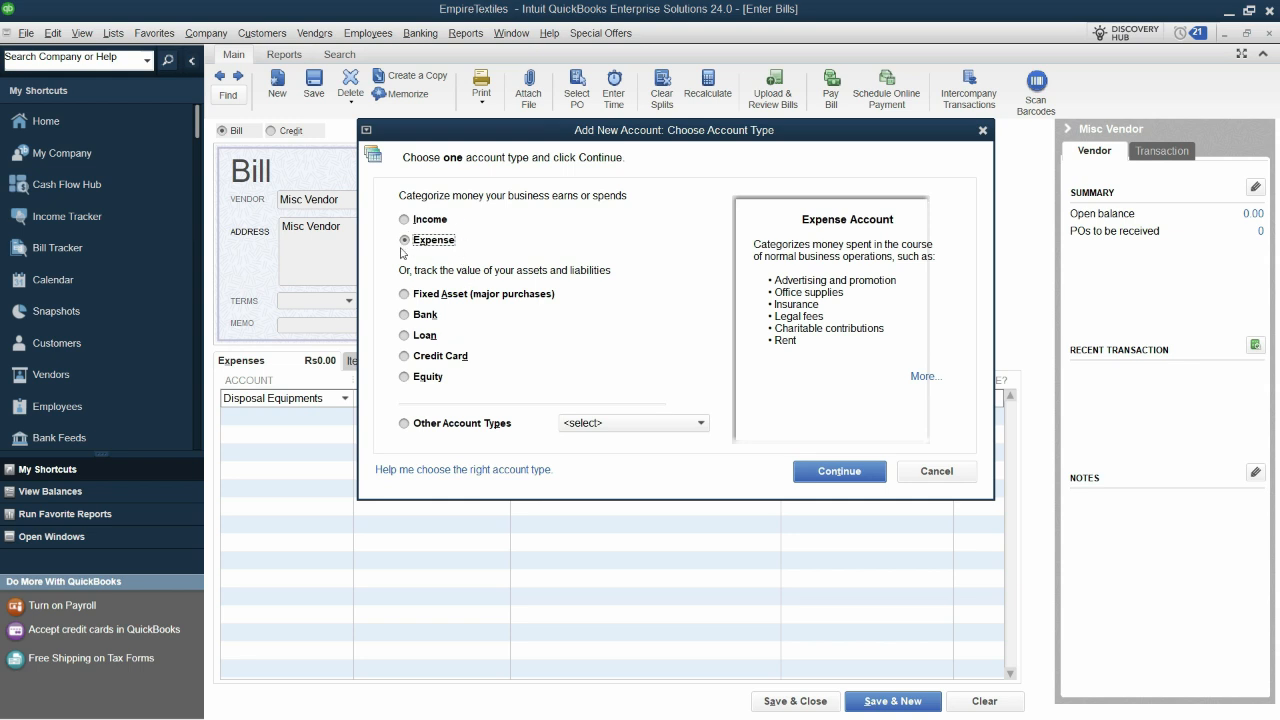
left_click(859, 473)
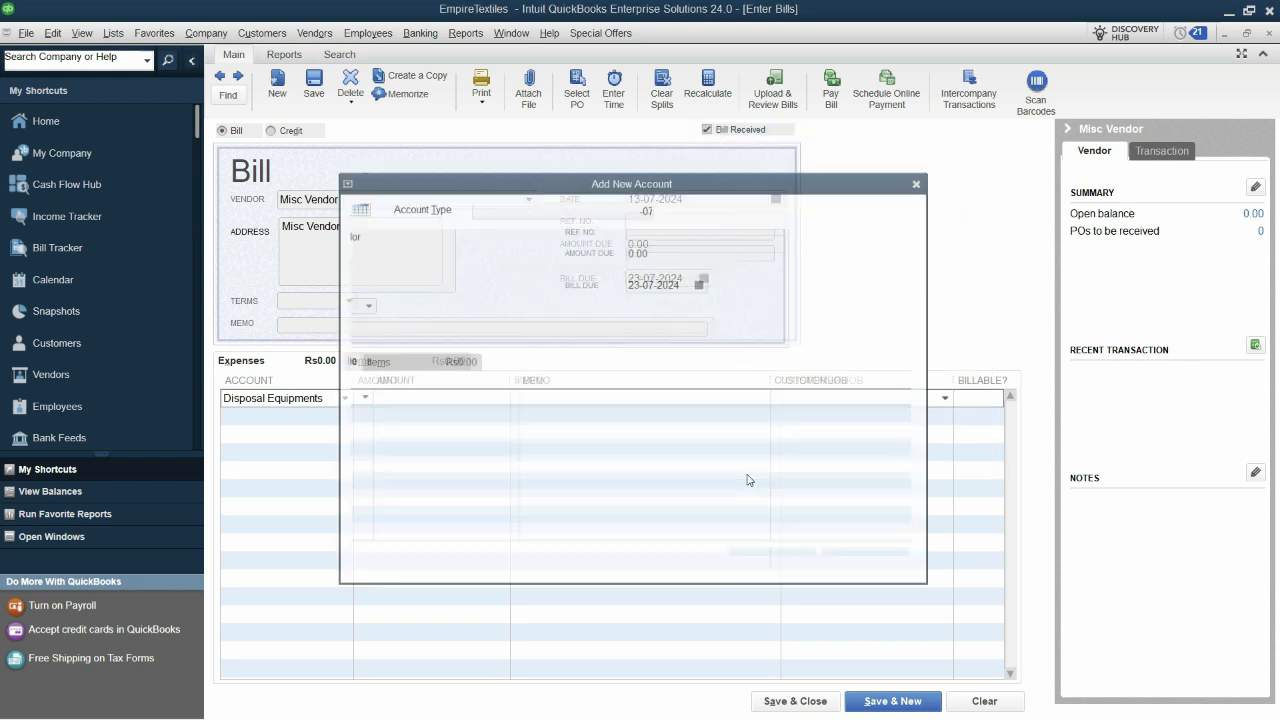
left_click(781, 489)
Set the Disposal Equipments amount to 130,000 and the bill's reference number to 1515182
type("1300000.00")
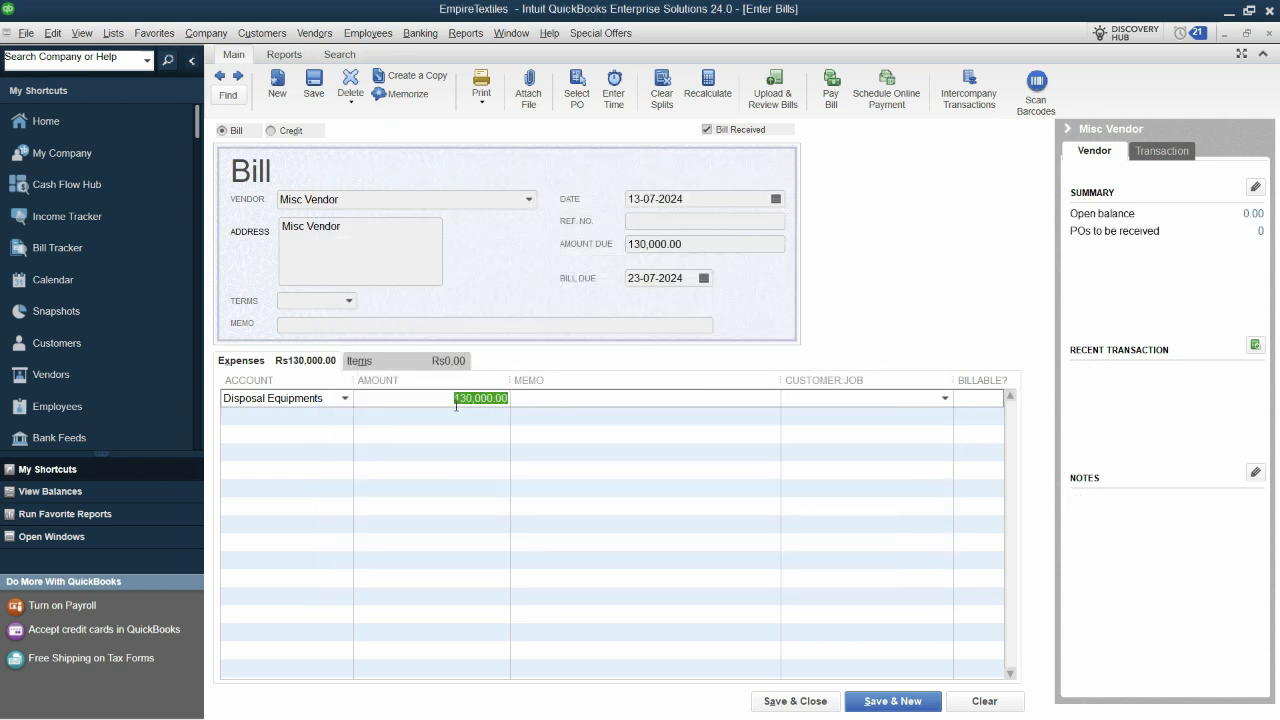
type("130000")
left_click(704, 222)
type("1515182")
key("Tab")
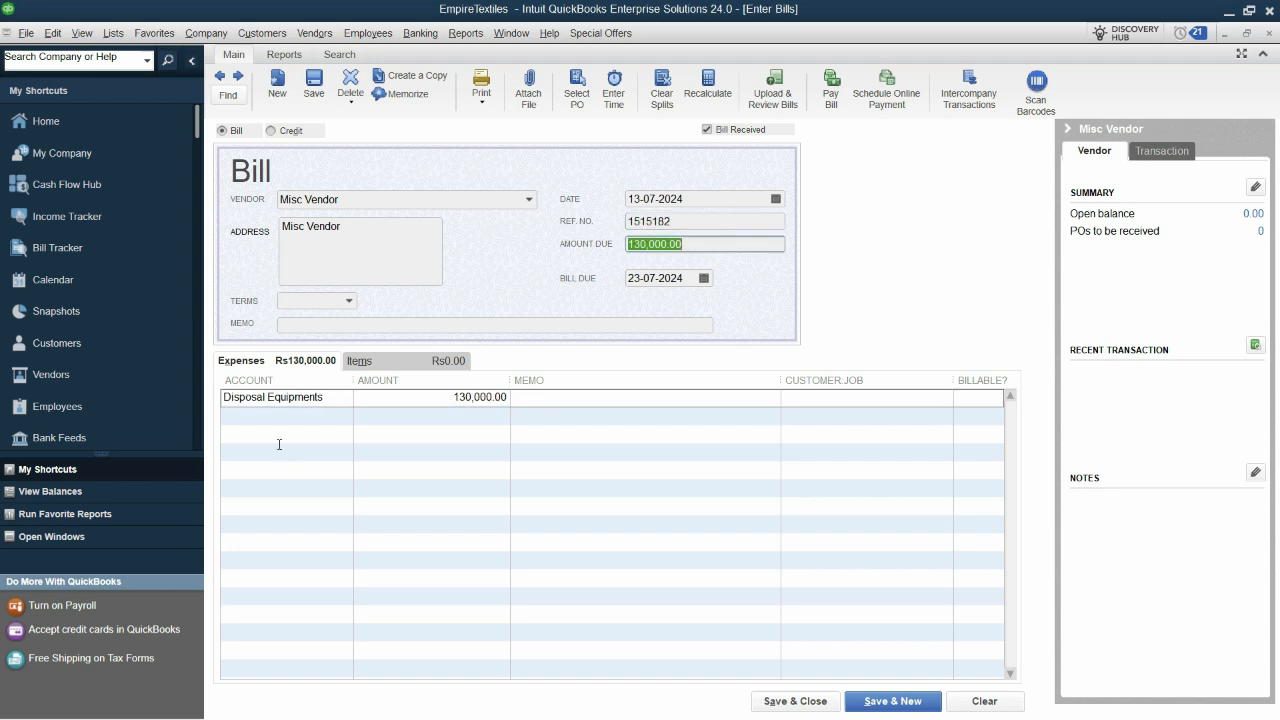
Assign the Disposal Equipments line to the Cleaning Services job of Packages Mall
left_click(884, 398)
left_click(945, 401)
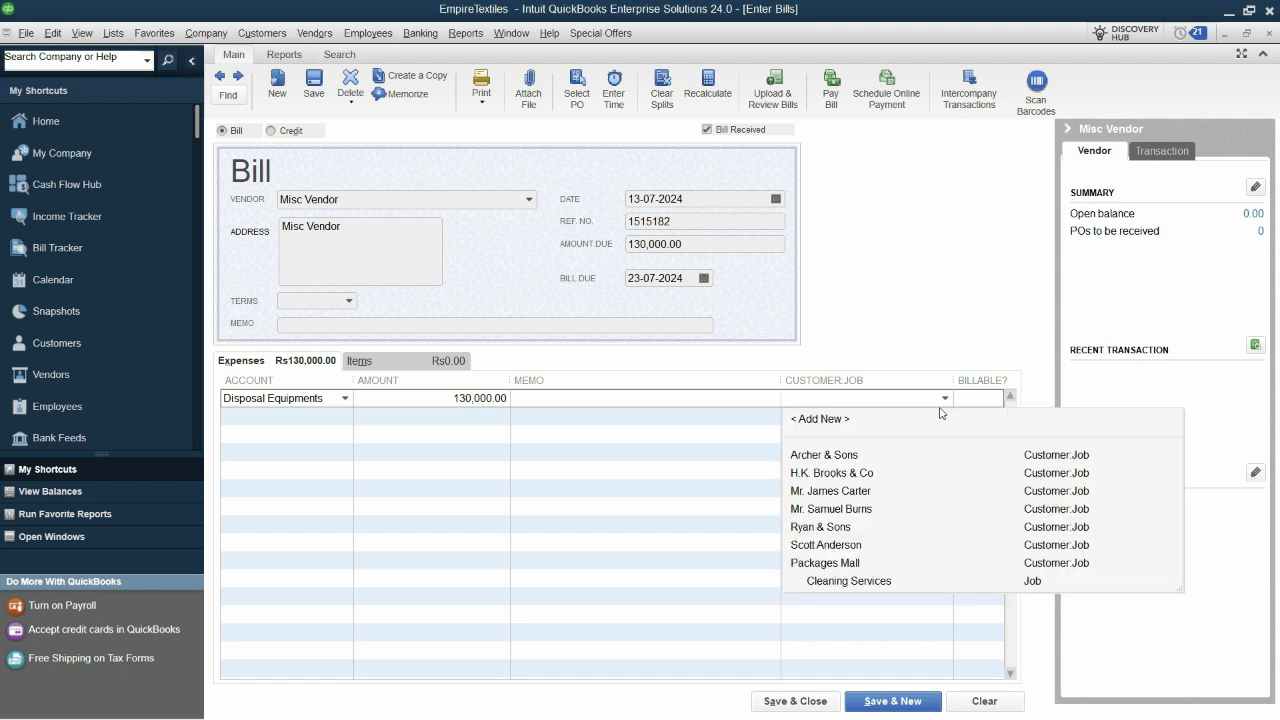
left_click(856, 582)
Create an expense account named Cleaning Materials on the bill's second expense line
left_click(298, 418)
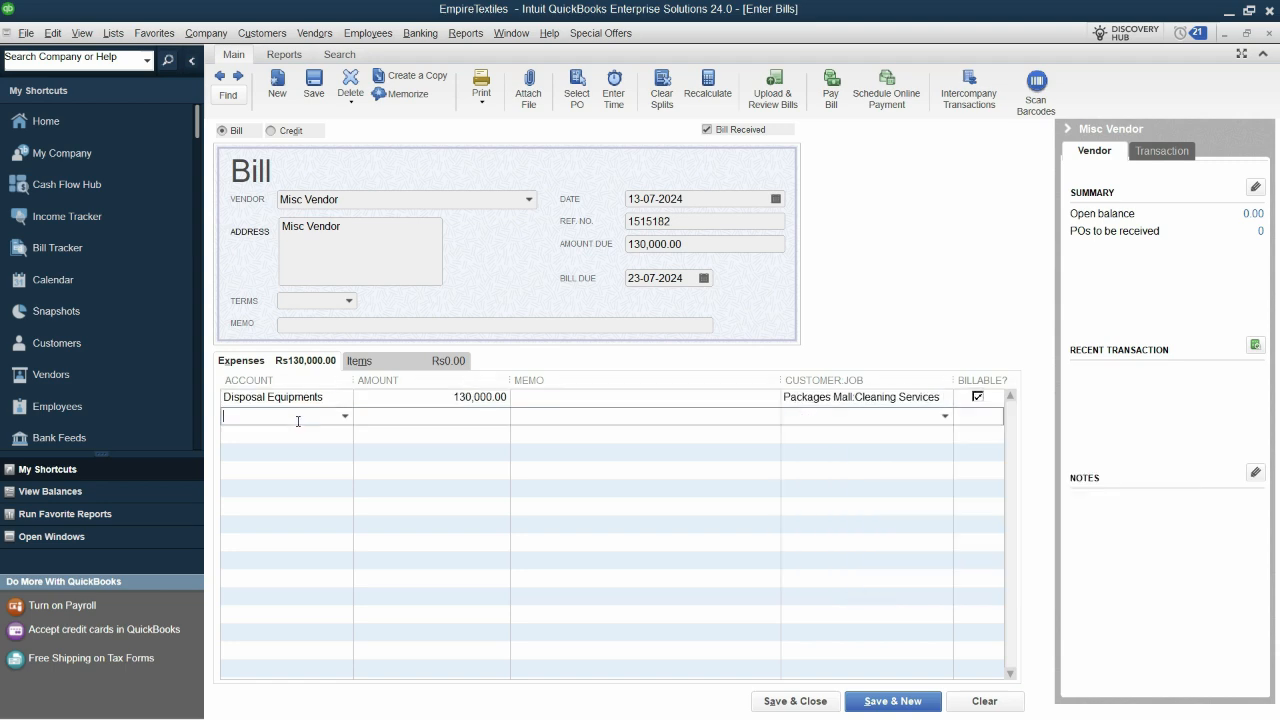
type("Cleaning ")
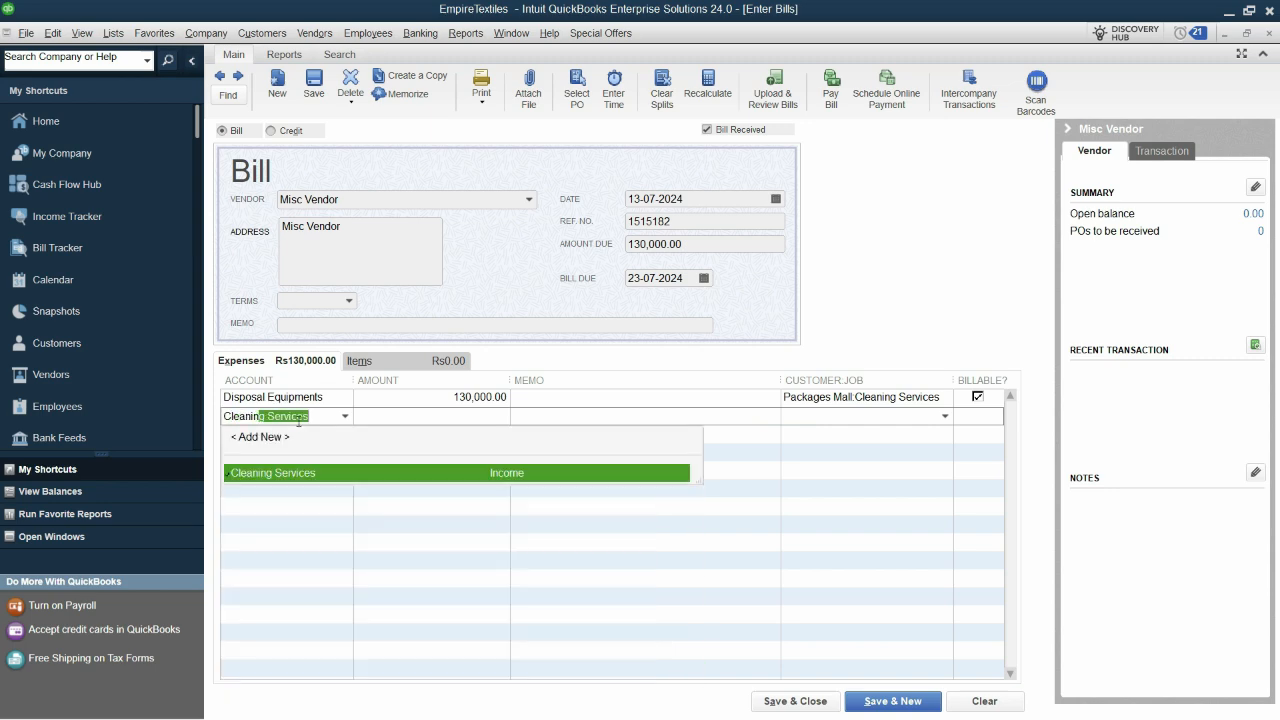
type("Materials")
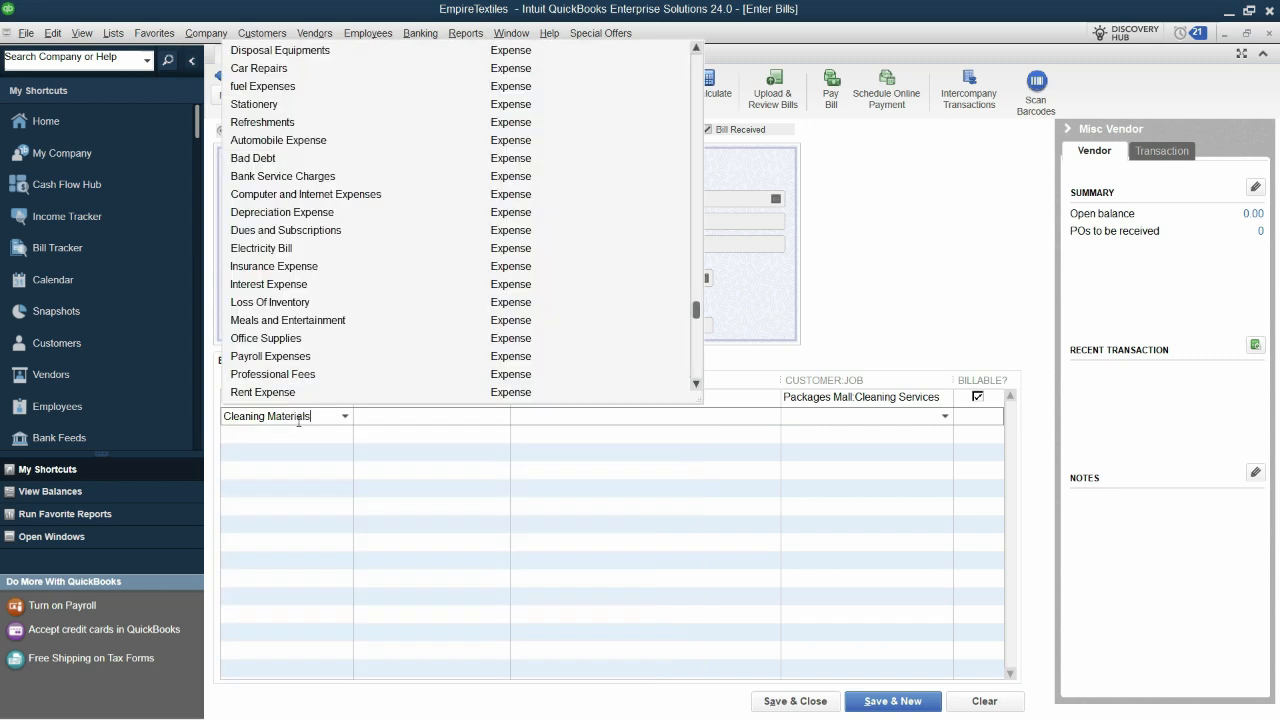
key("Tab")
left_click(603, 224)
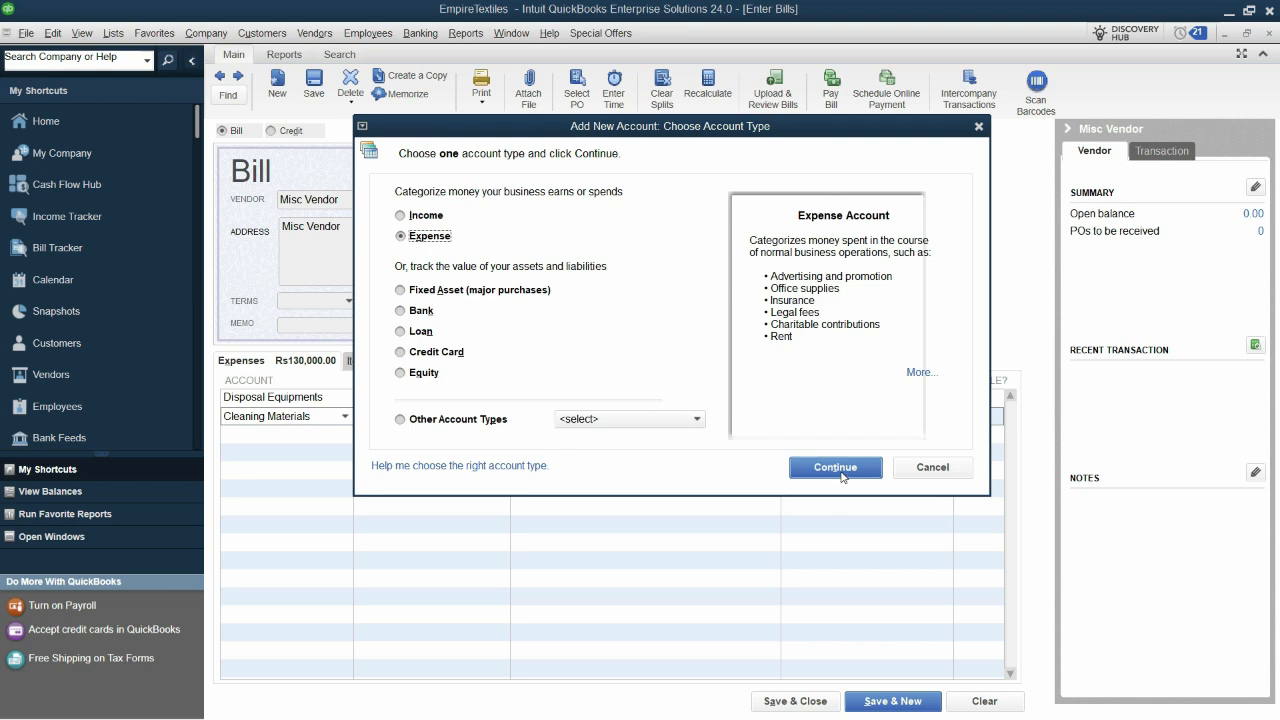
left_click(835, 467)
key("Escape")
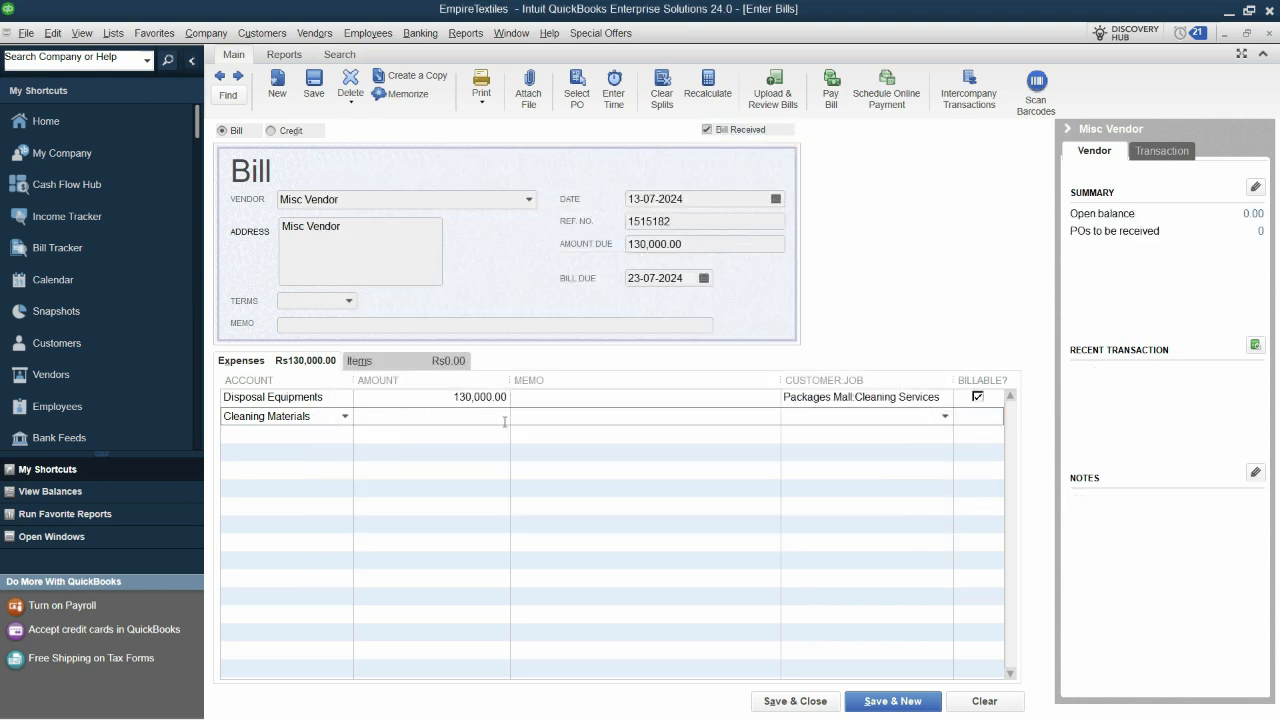
Set the Cleaning Materials line to 70,000 for the Packages Mall Cleaning Services job, and save and close the bill
type("70,000")
key("Tab")
left_click(944, 416)
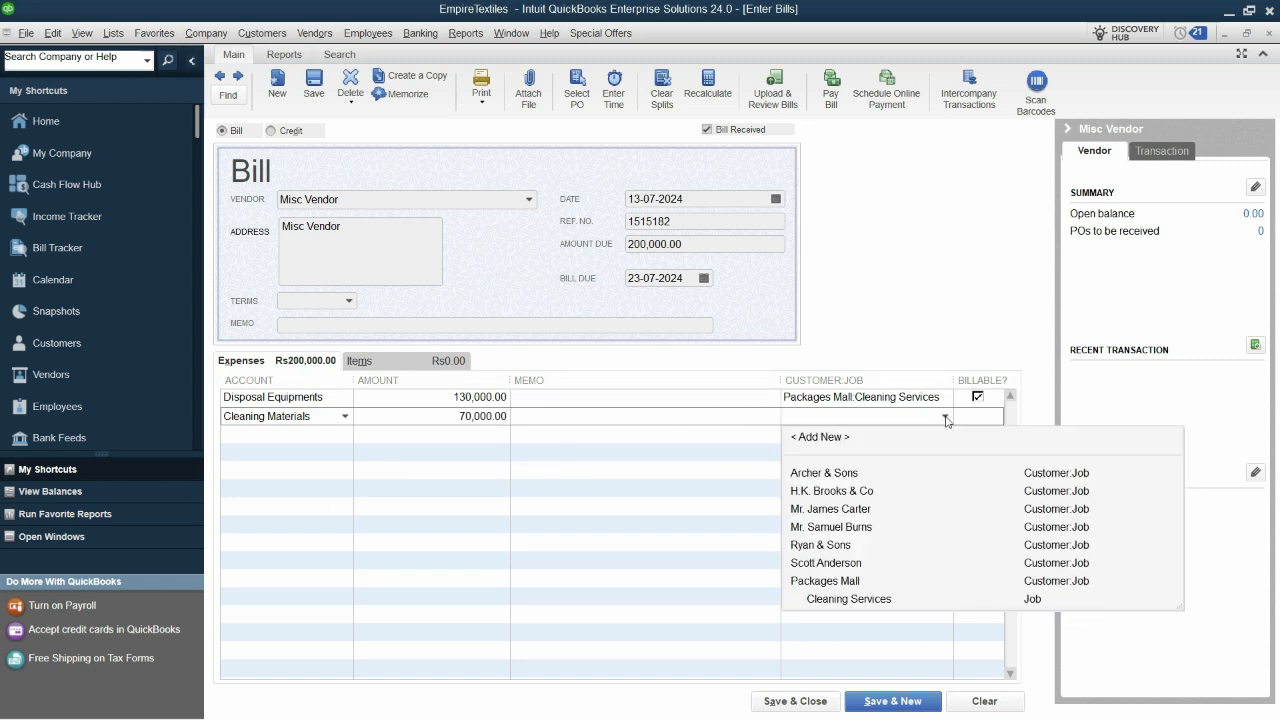
left_click(868, 599)
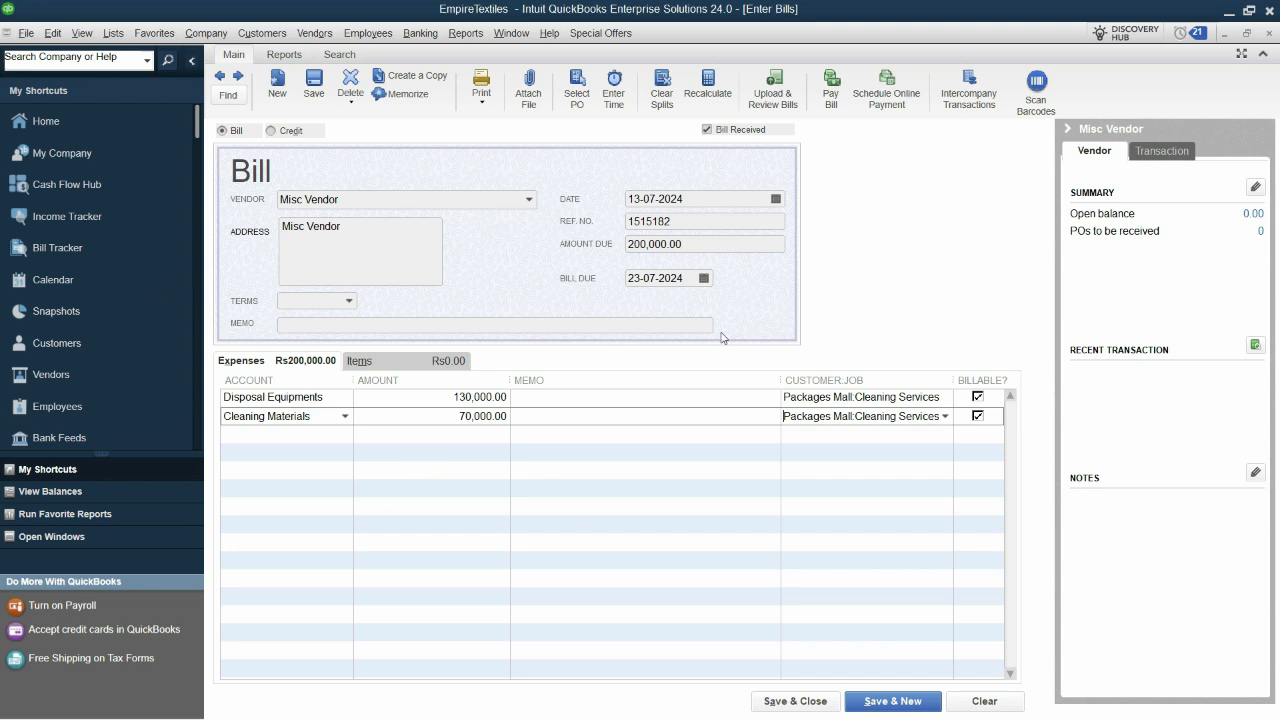
left_click(803, 699)
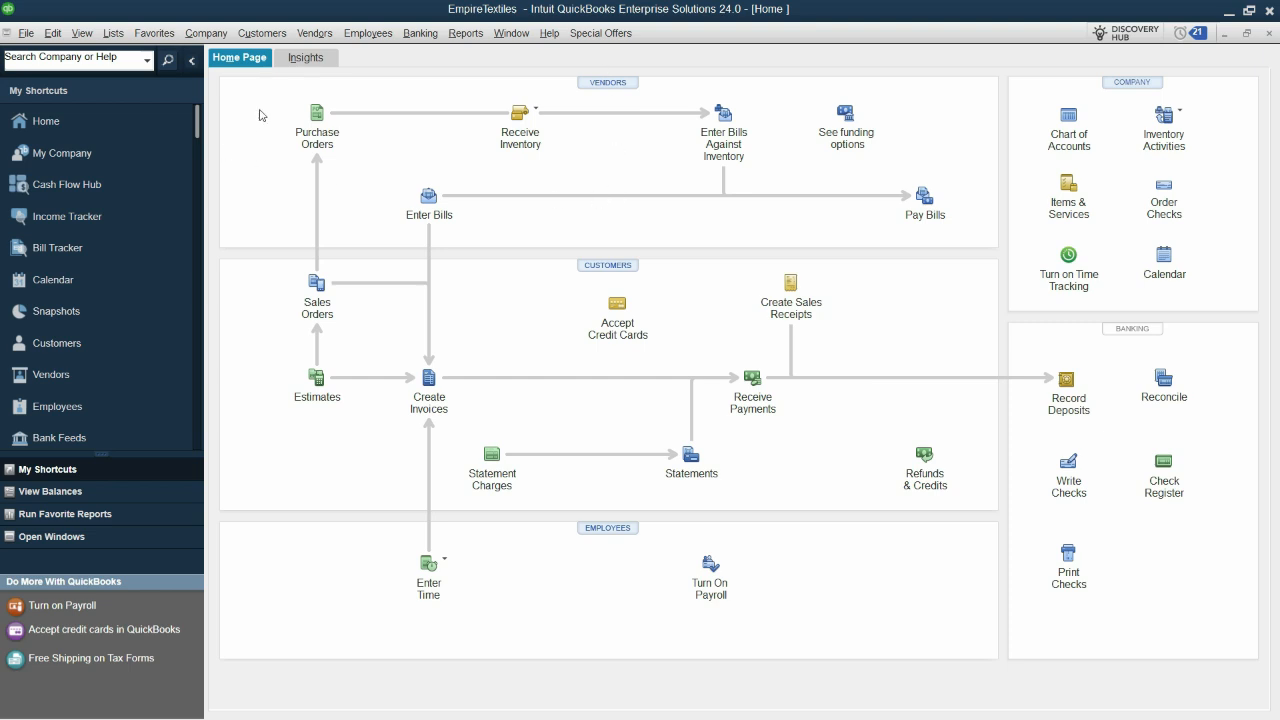
Start a general journal entry and create an expense account named Salary Expenses on its first line
left_click(215, 36)
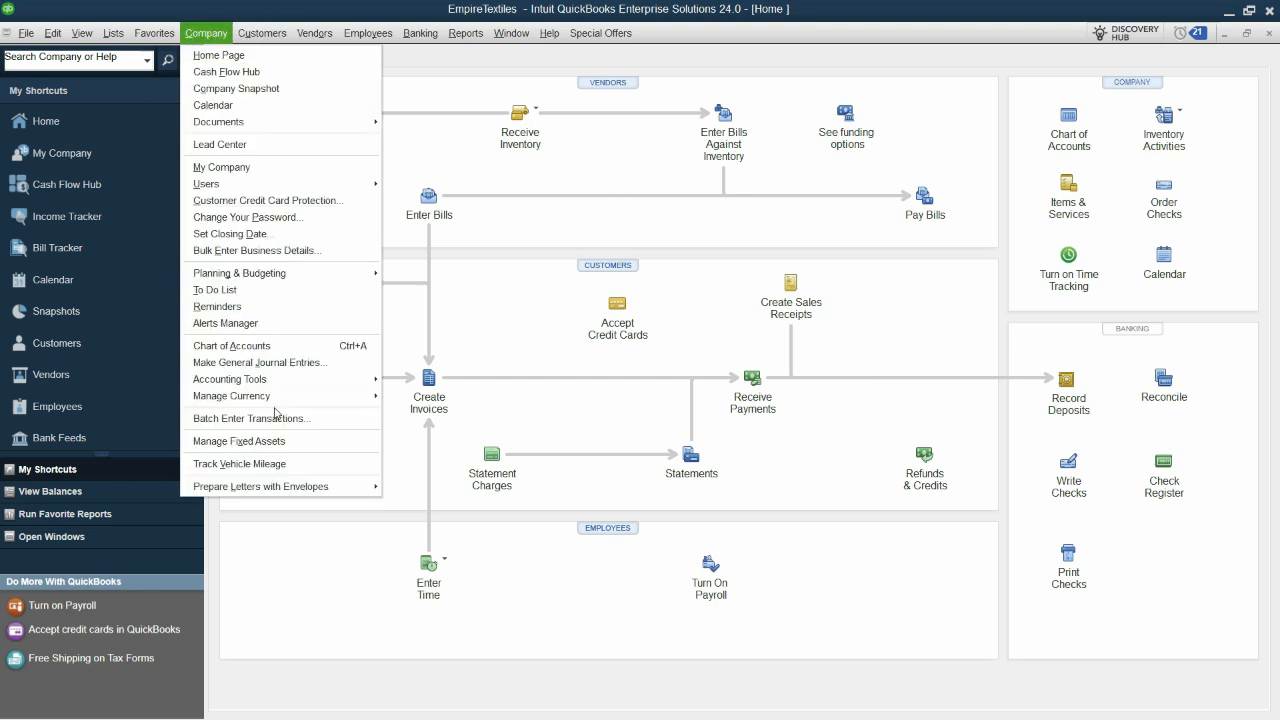
left_click(283, 363)
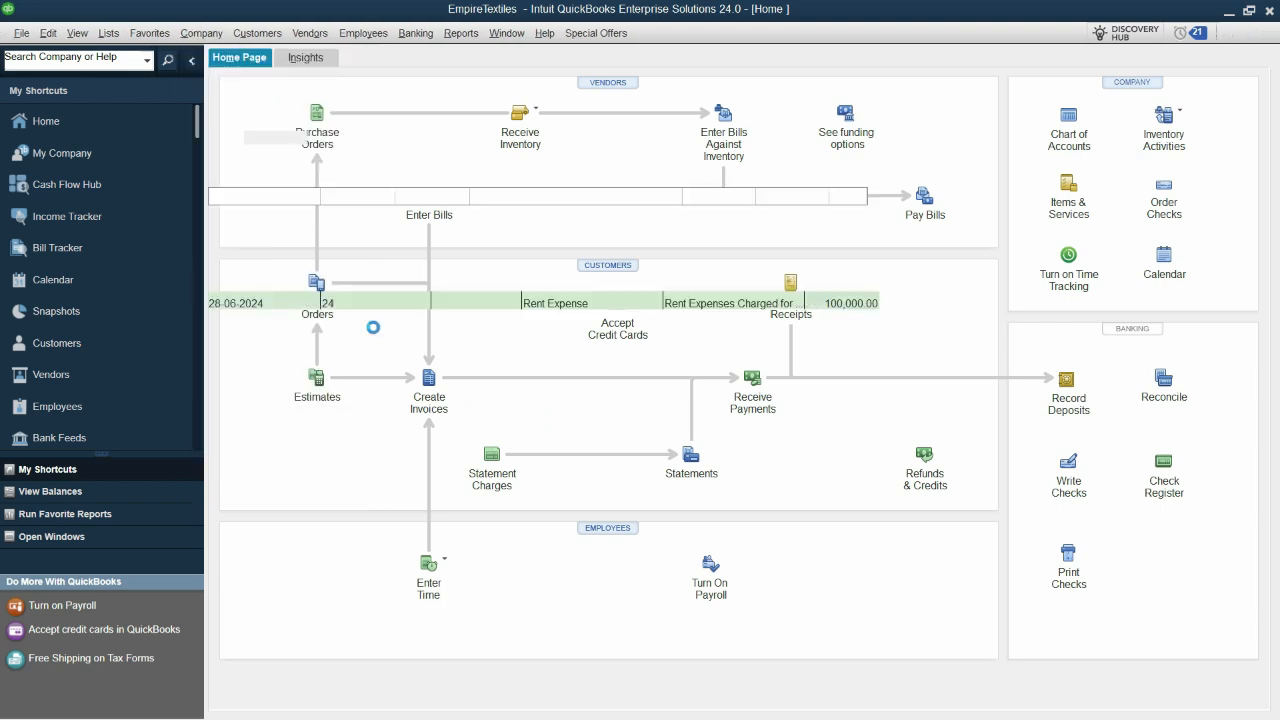
left_click(752, 336)
left_click(258, 194)
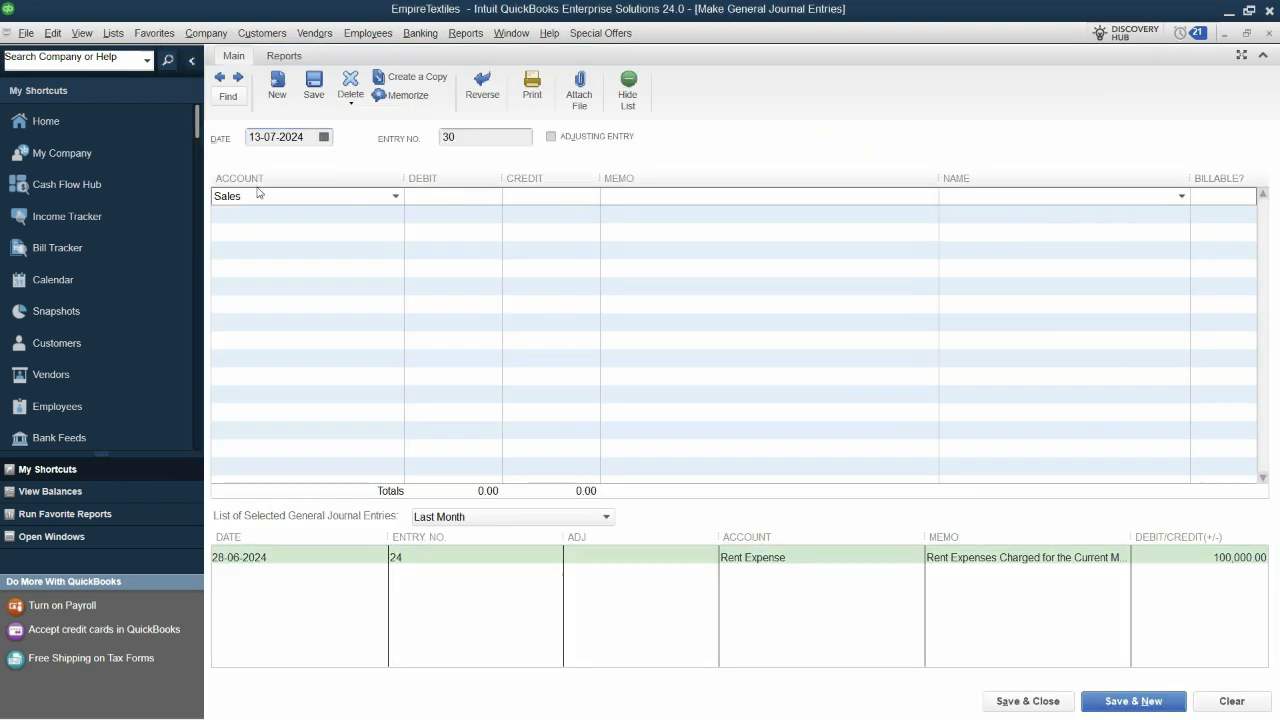
type("Salary Expenses")
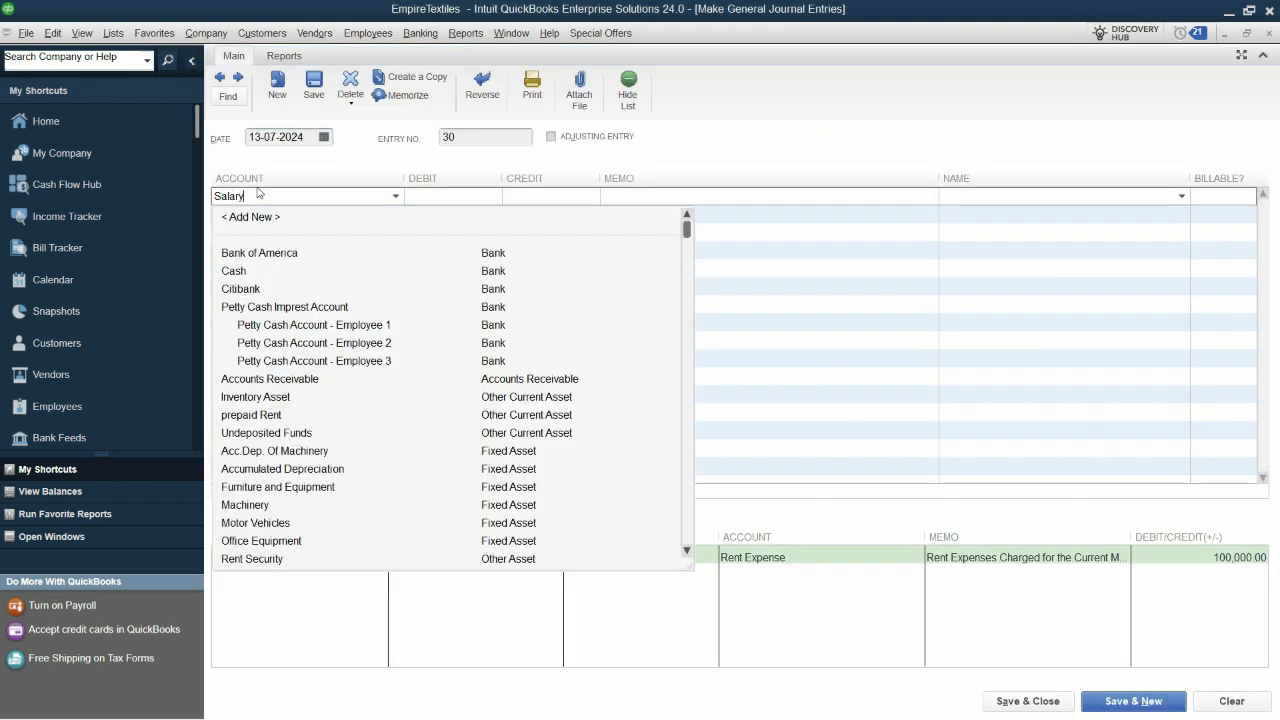
key("Tab")
key("Return")
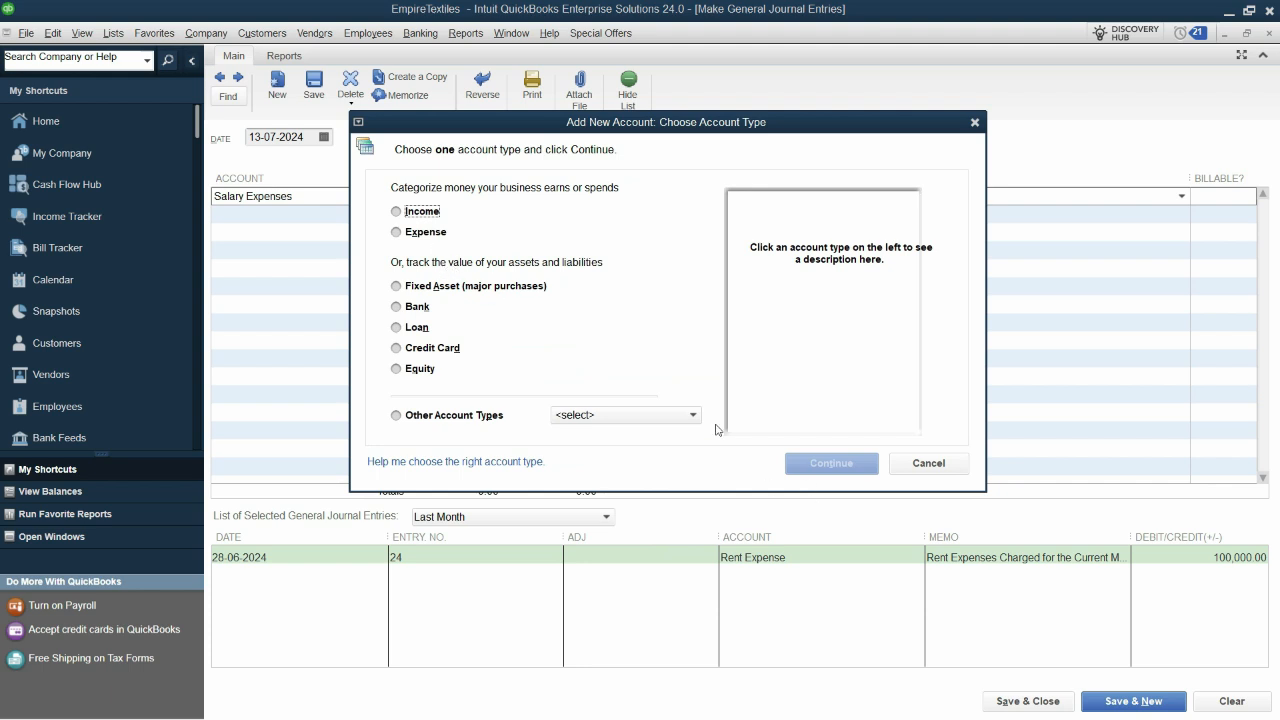
left_click(418, 234)
left_click(867, 465)
key("Return")
Debit Salary Expenses 200,000 with the memo "Salaries Paid to Employees fmo July", assigned to the Packages Mall Cleaning Services job
type("200000")
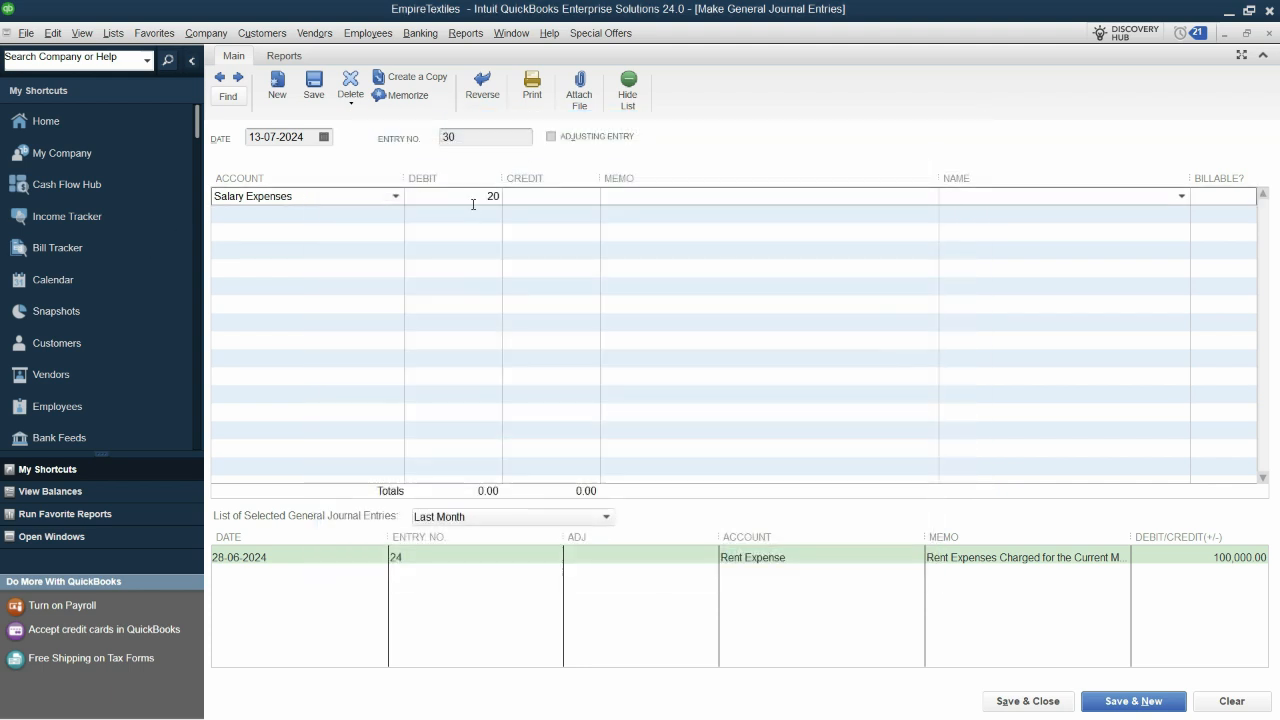
key("Tab")
type("Salaries Paid to Employees for")
key("BackSpace")
key("BackSpace")
type("mo")
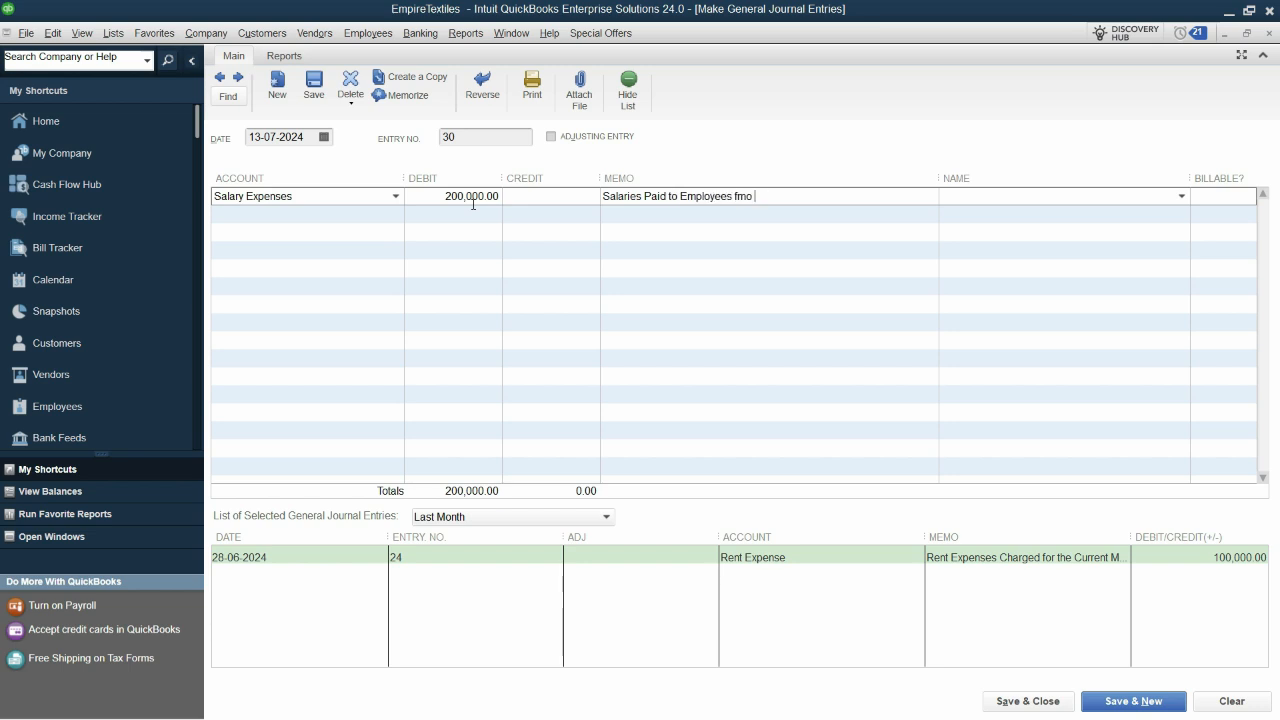
type(" July")
left_click(1181, 197)
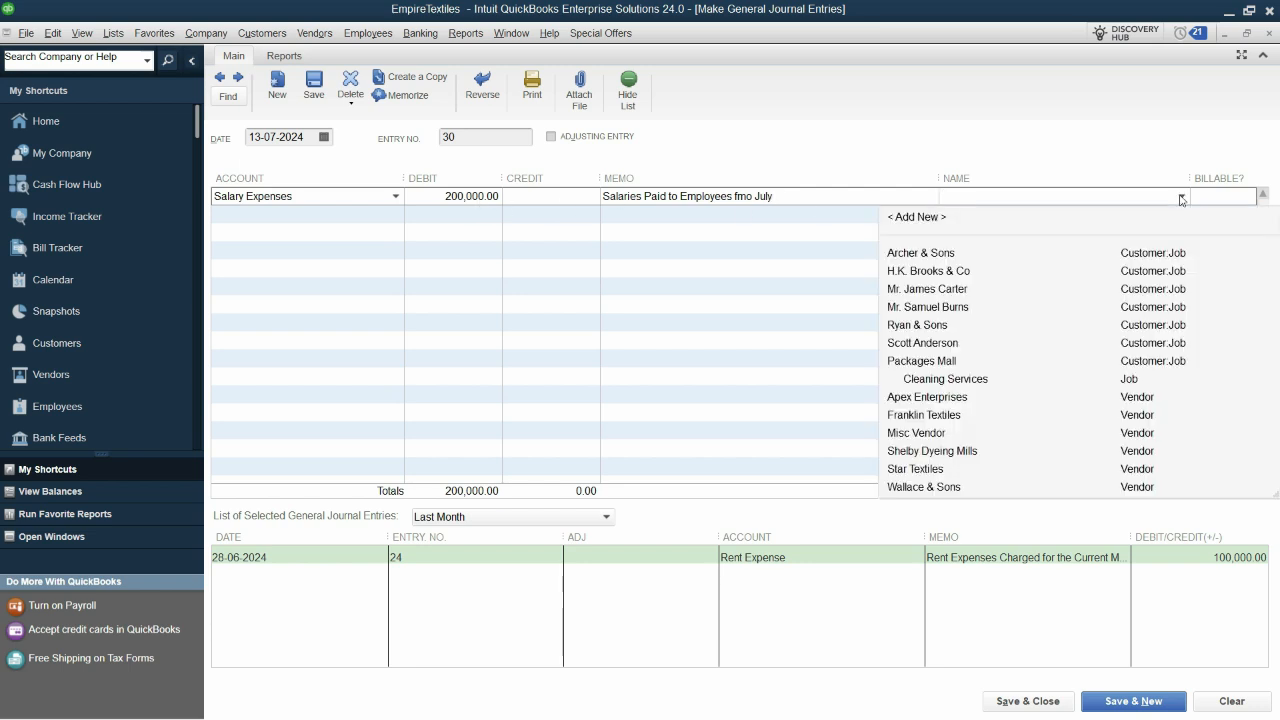
left_click(946, 379)
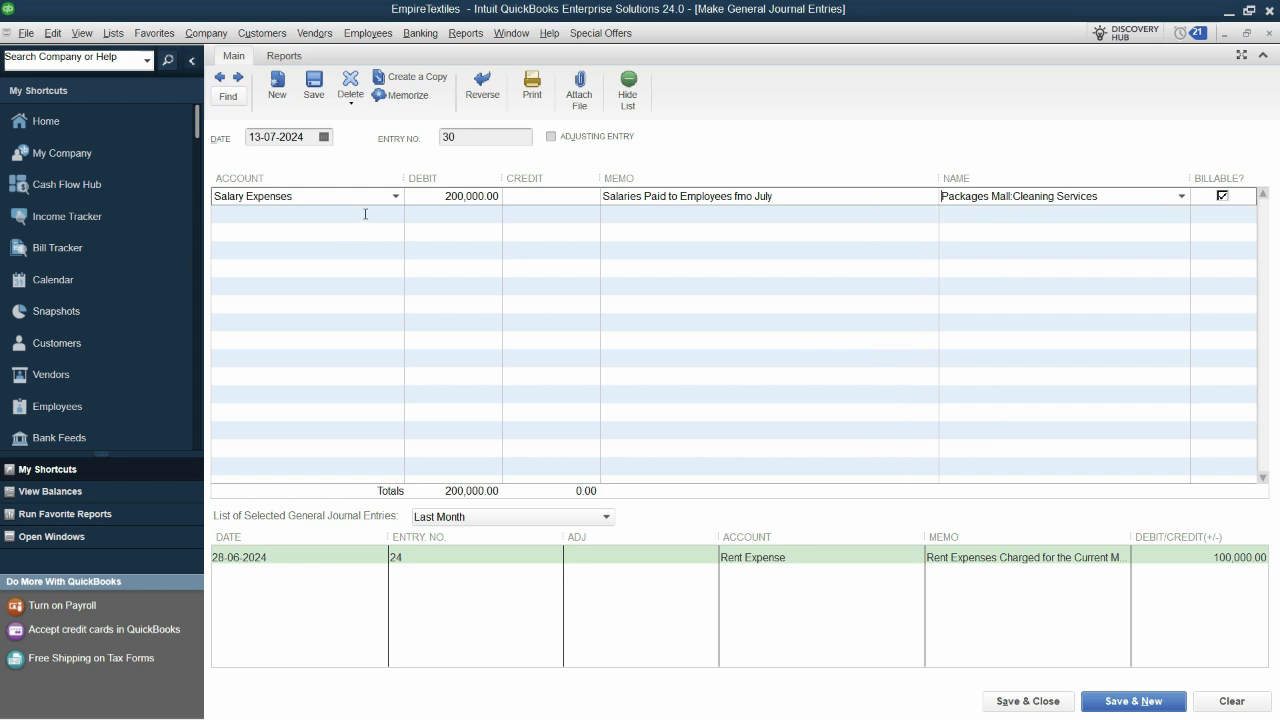
Create an Other Current Liability account named Salary Payable on the journal entry's second line
left_click(365, 214)
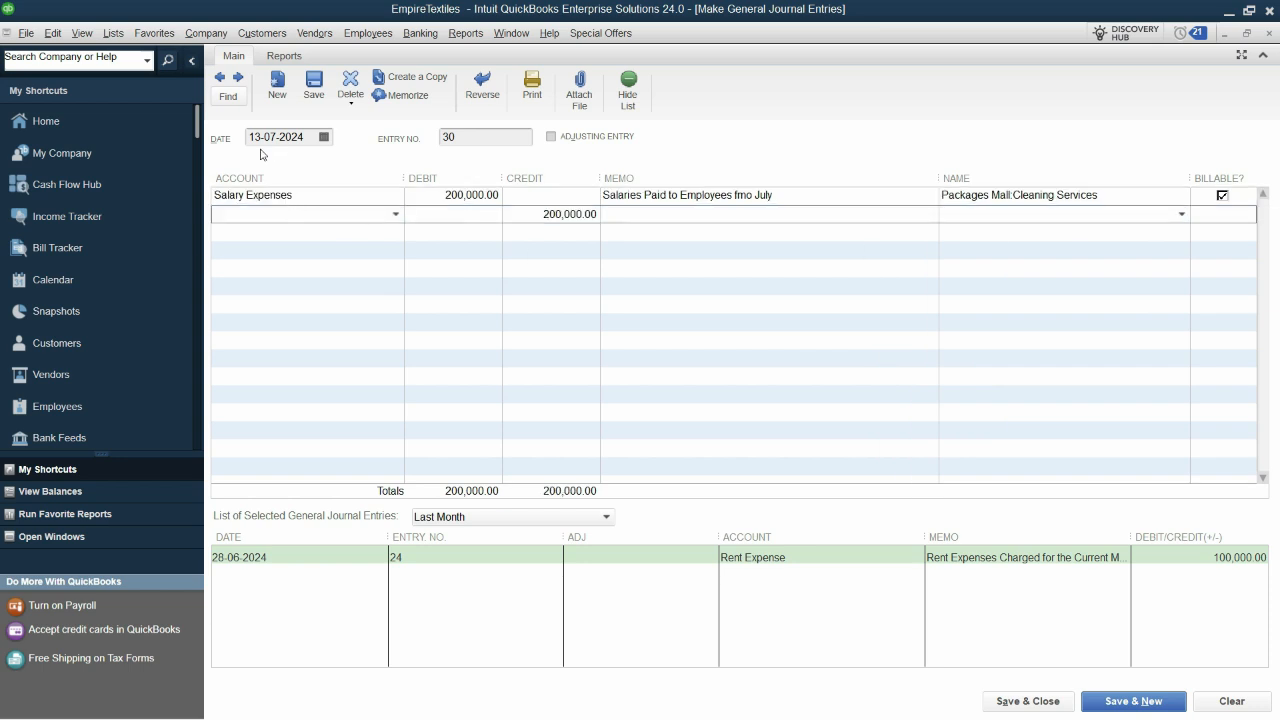
type("Sala")
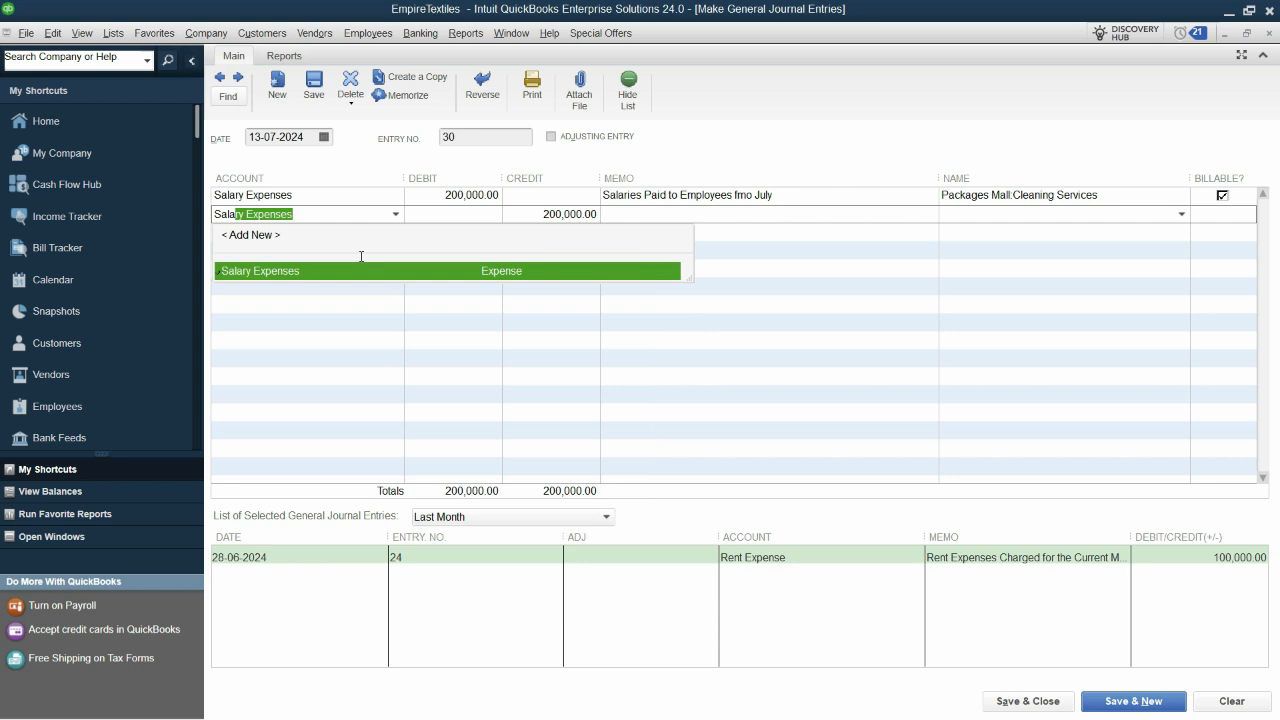
type("ry Payable")
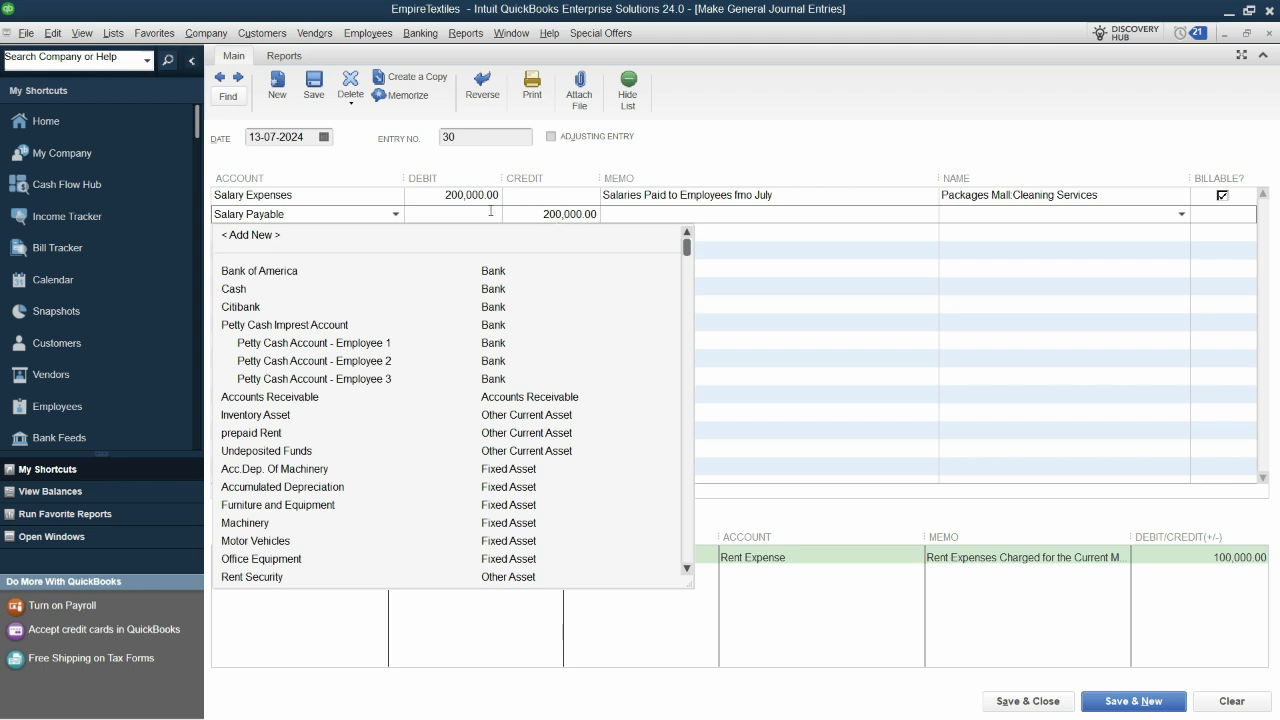
left_click(538, 213)
left_click(603, 223)
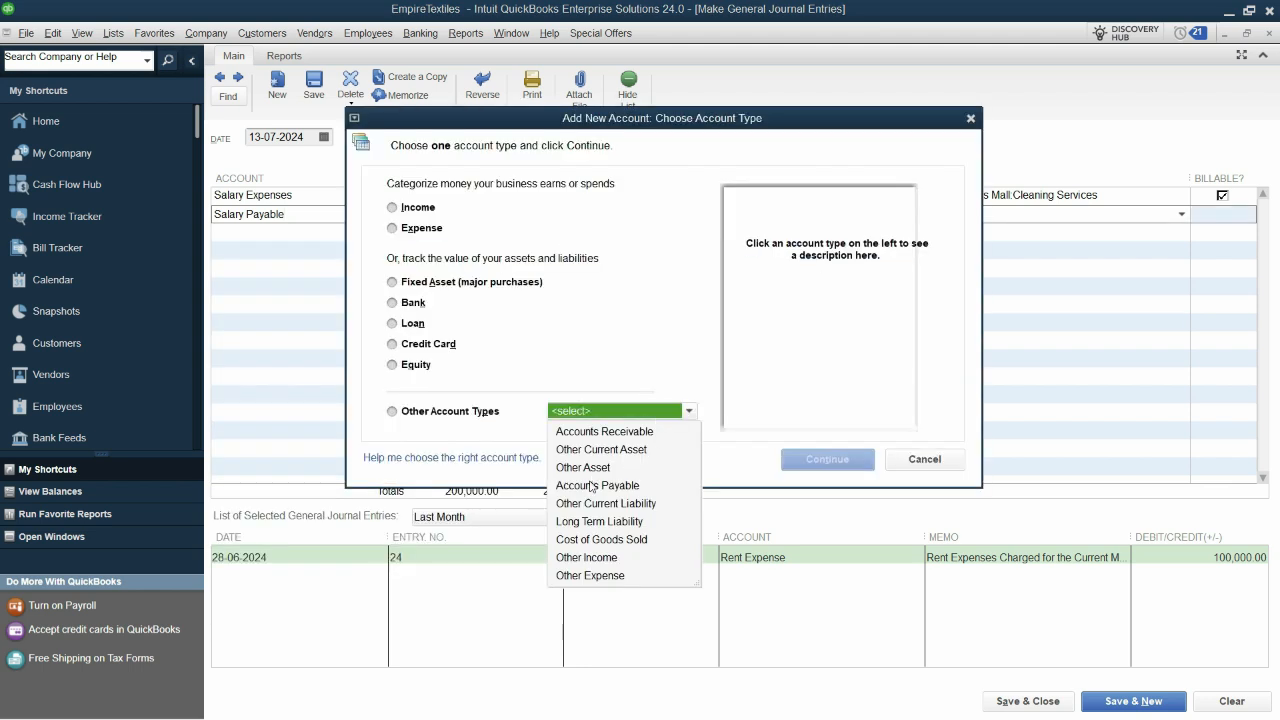
left_click(610, 505)
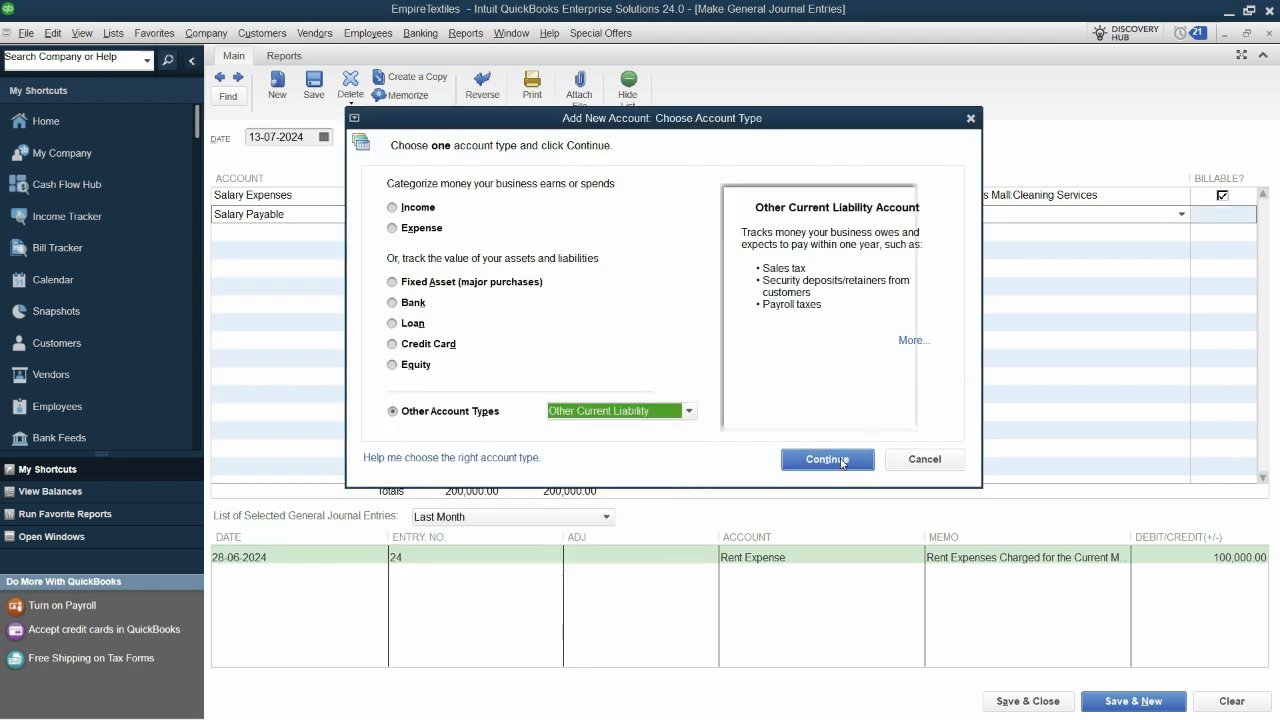
left_click(841, 462)
left_click(778, 566)
Assign the Salary Payable line to the Packages Mall Cleaning Services job, and save and close the journal entry
left_click(1002, 218)
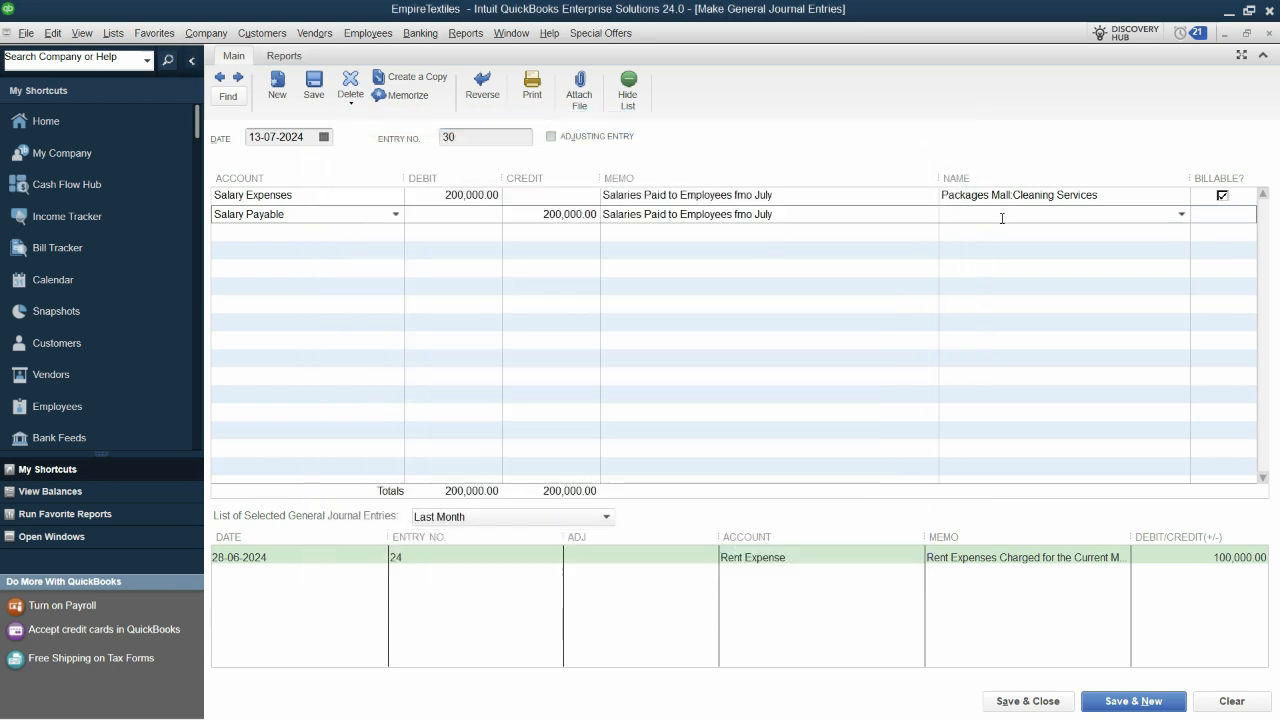
type("cleani")
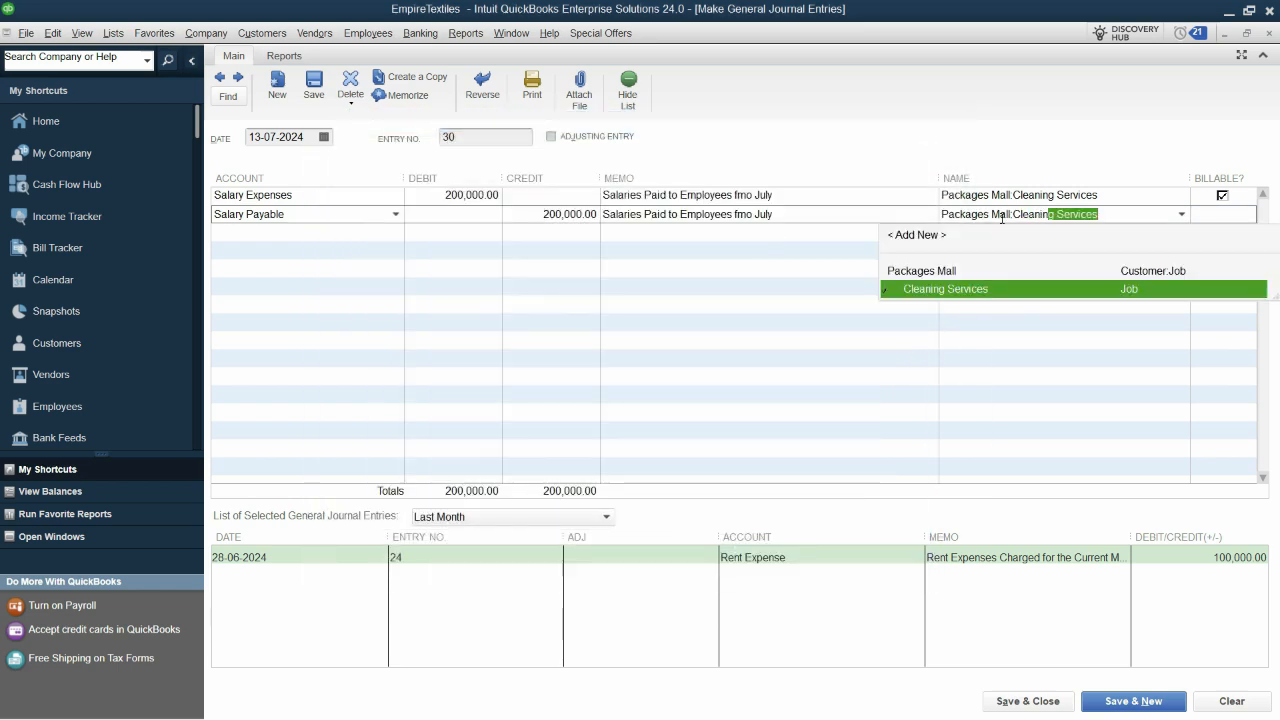
left_click(1031, 289)
left_click(1047, 705)
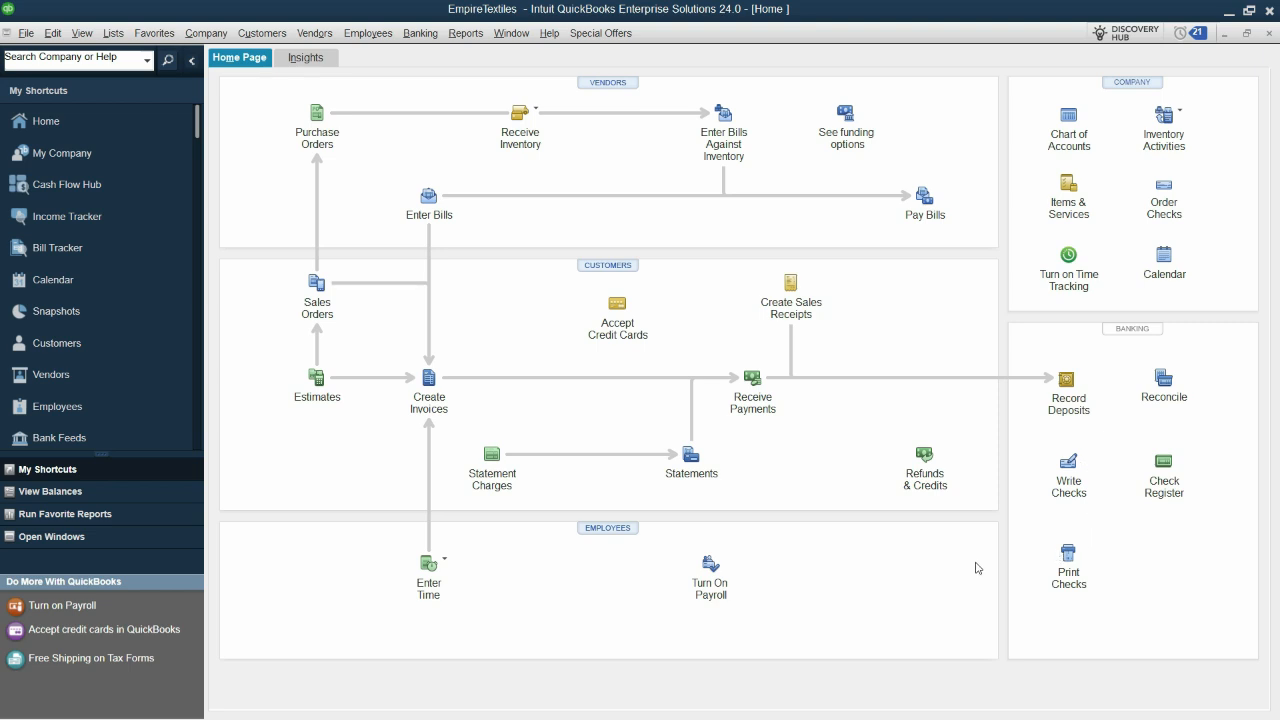
Start a check drawn on the Cash account and choose Refreshments as the account of its first expense line
left_click(1067, 486)
type("C")
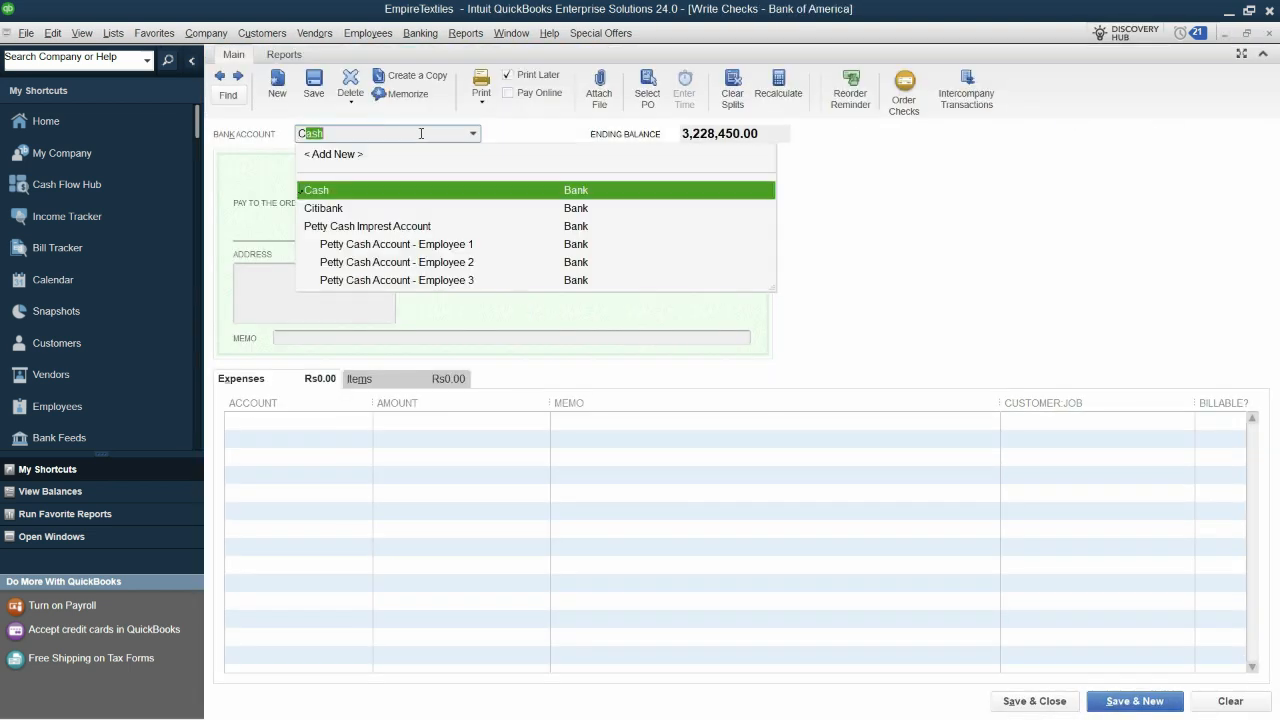
type("zas")
key("BackSpace")
key("BackSpace")
left_click(349, 418)
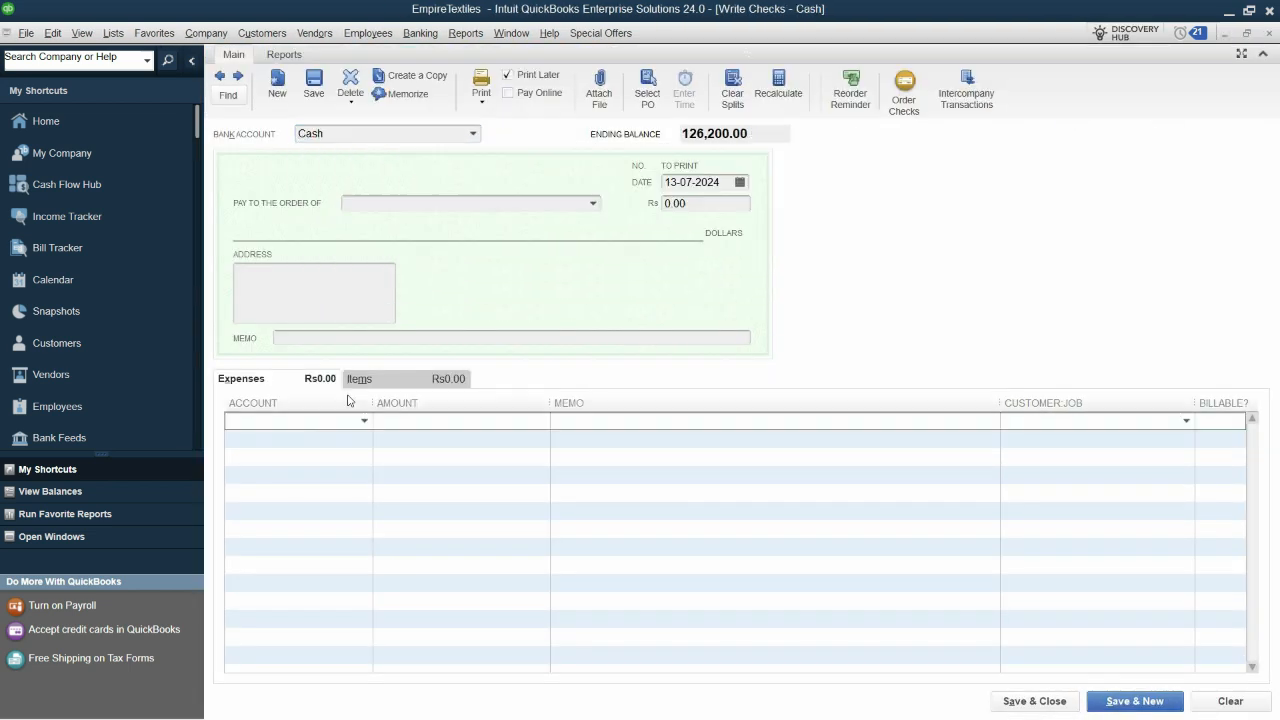
type("Refreshments")
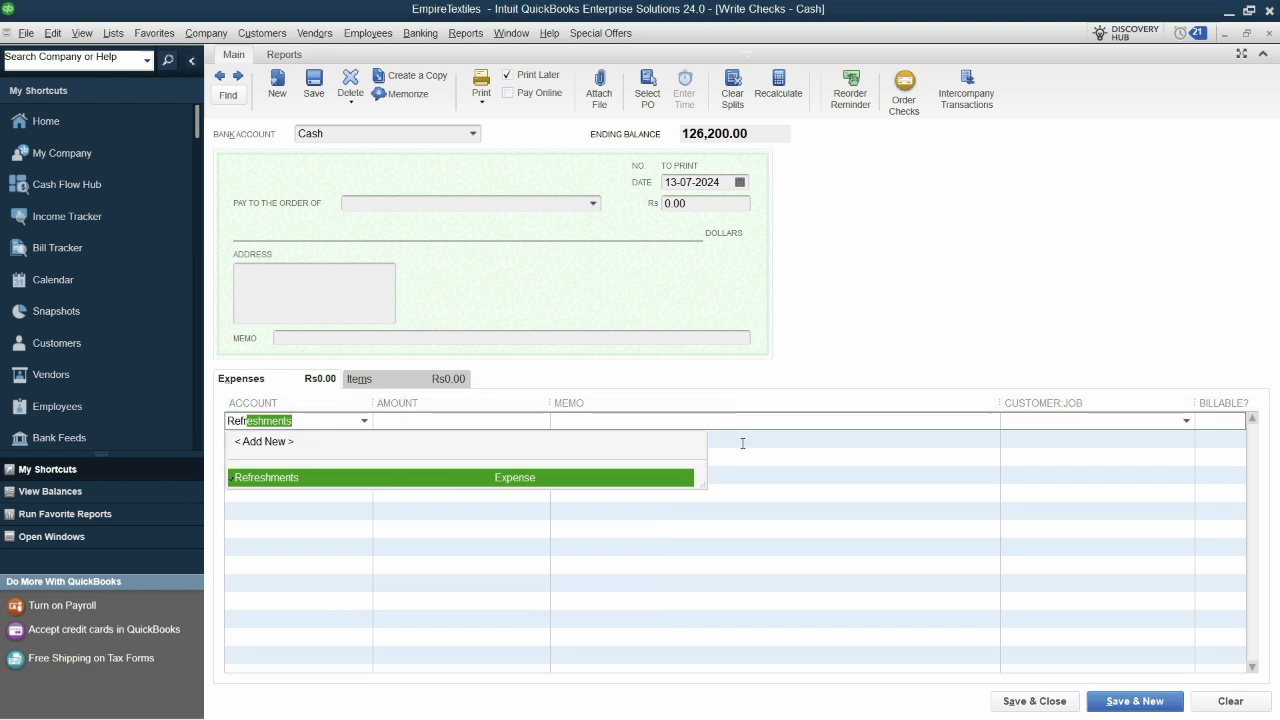
key("Tab")
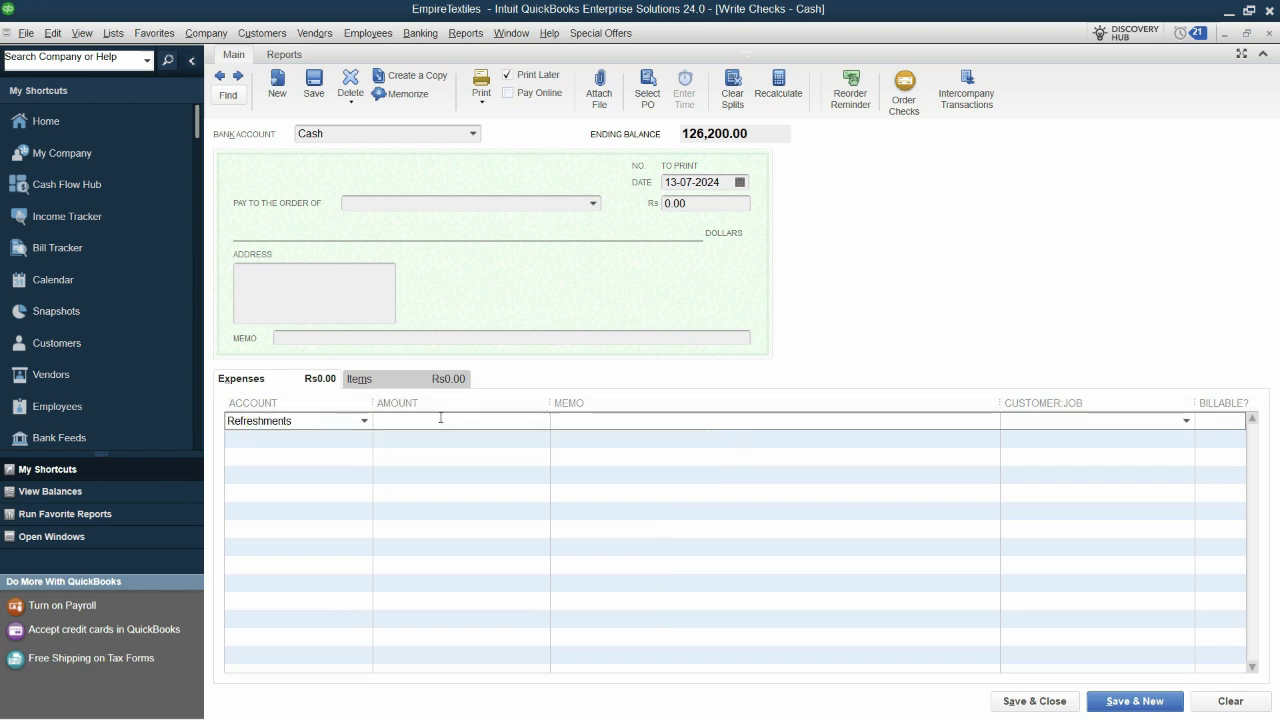
key("Down")
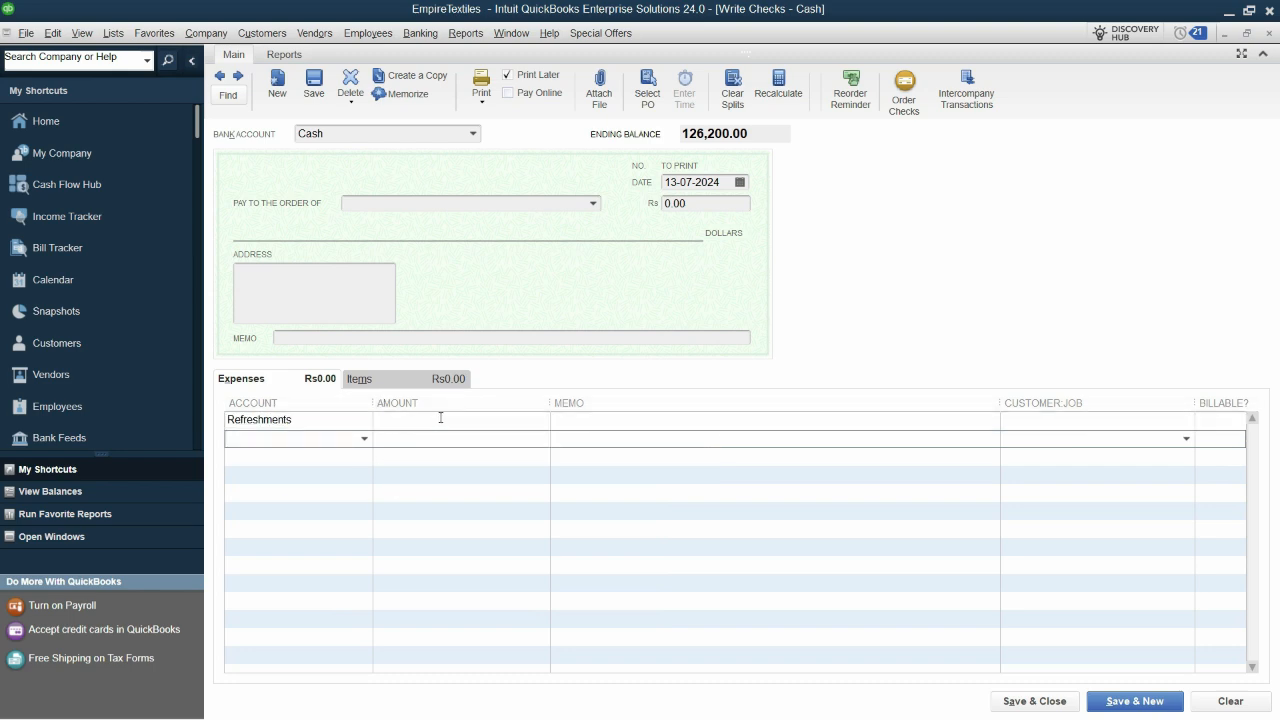
Set the Refreshments line to 2,000 for the Packages Mall Cleaning Services job, and save and close the check
left_click(440, 418)
type("2000")
key("Tab")
key("Tab")
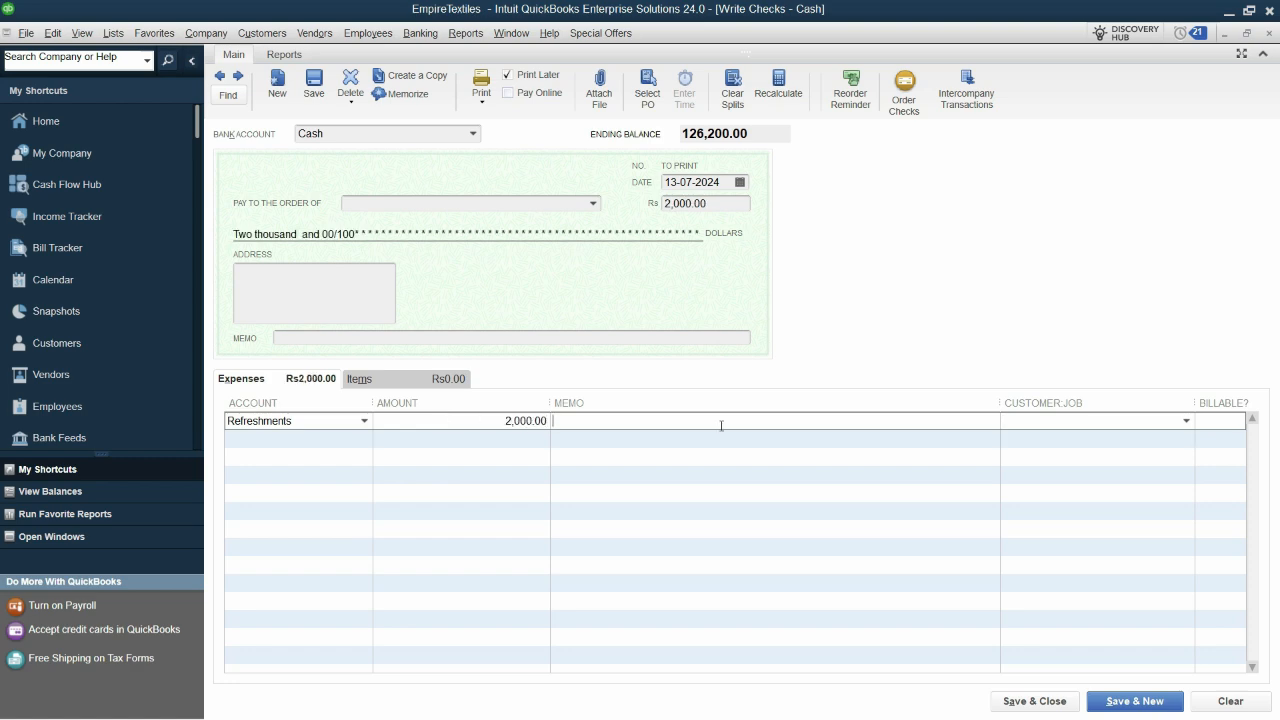
left_click(1185, 421)
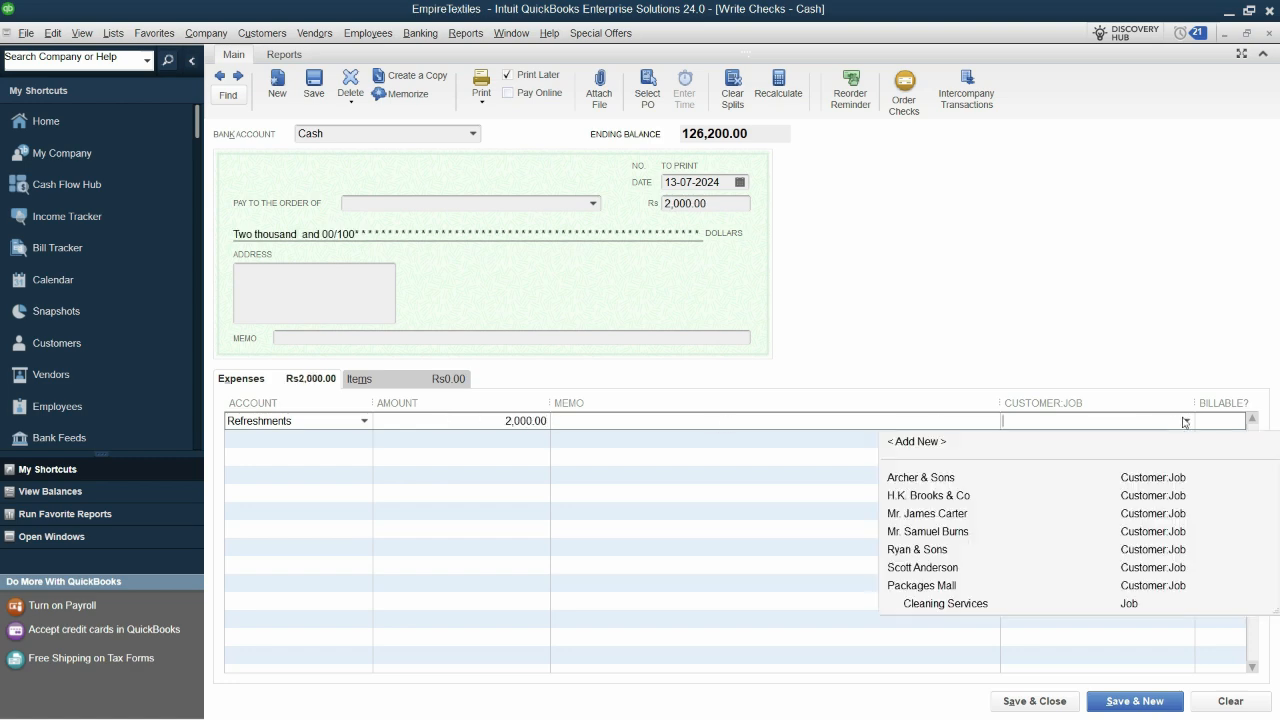
left_click(938, 603)
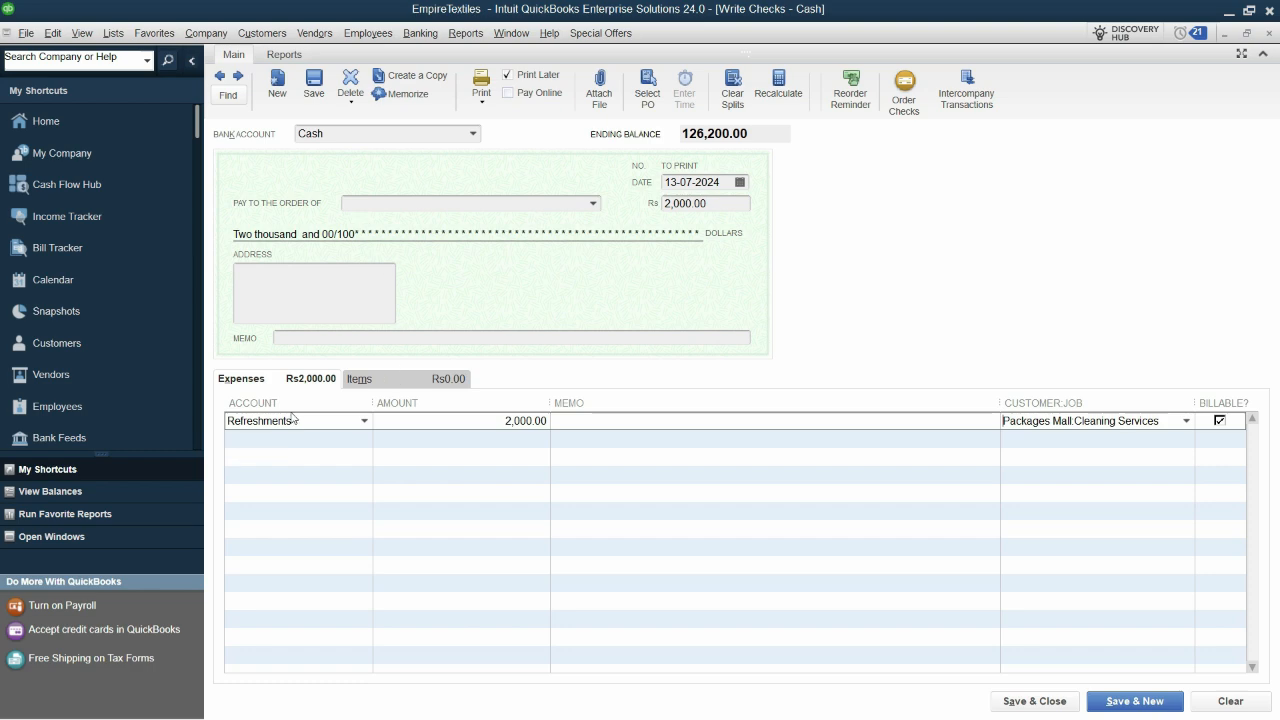
left_click(377, 382)
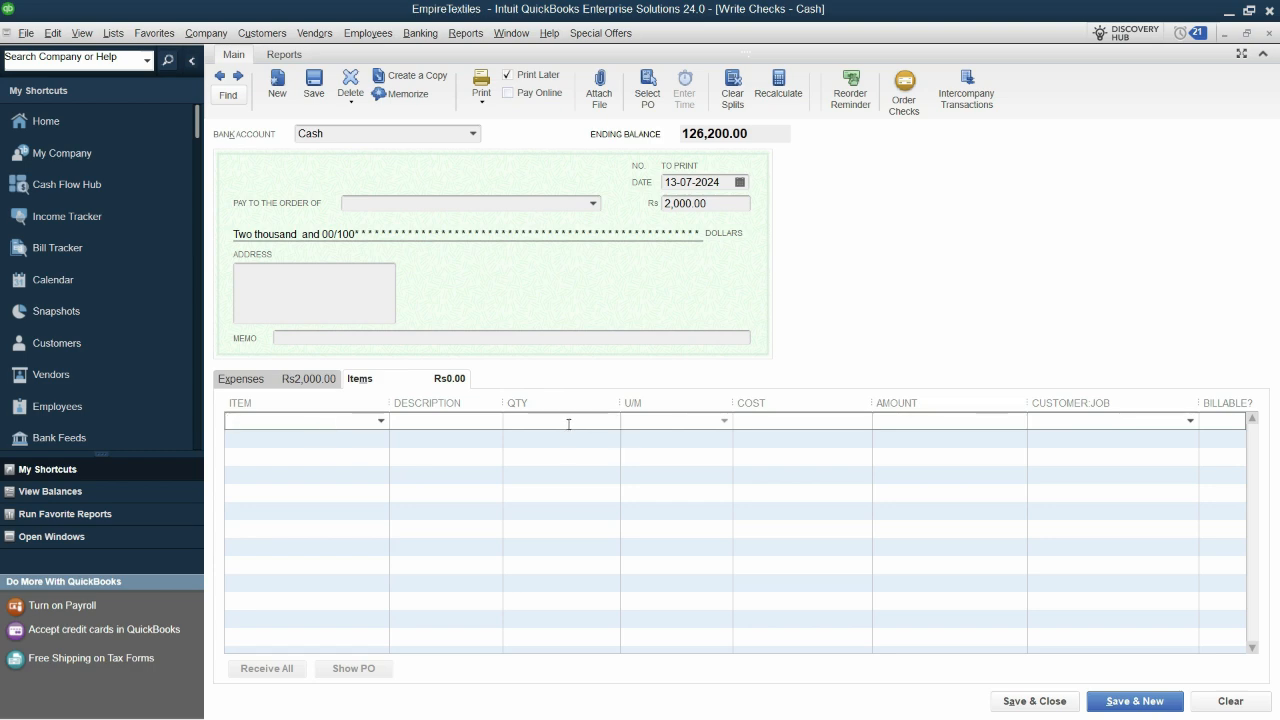
left_click(312, 384)
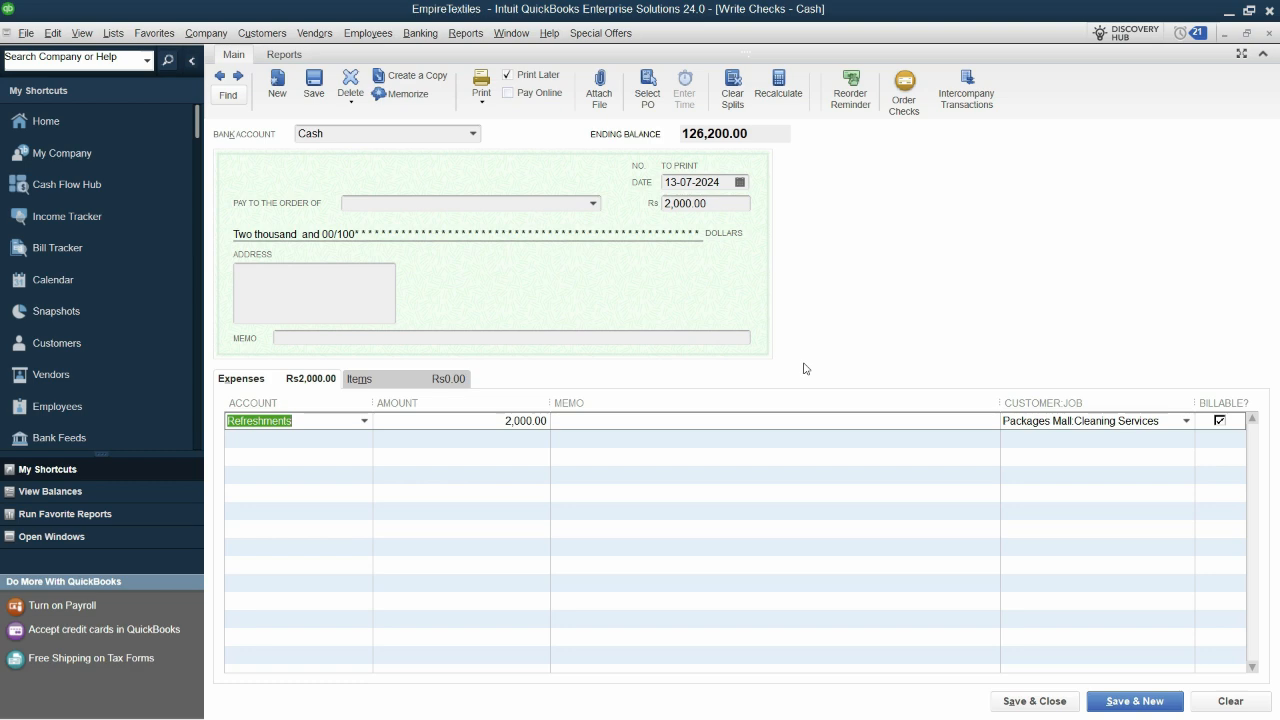
left_click(1038, 702)
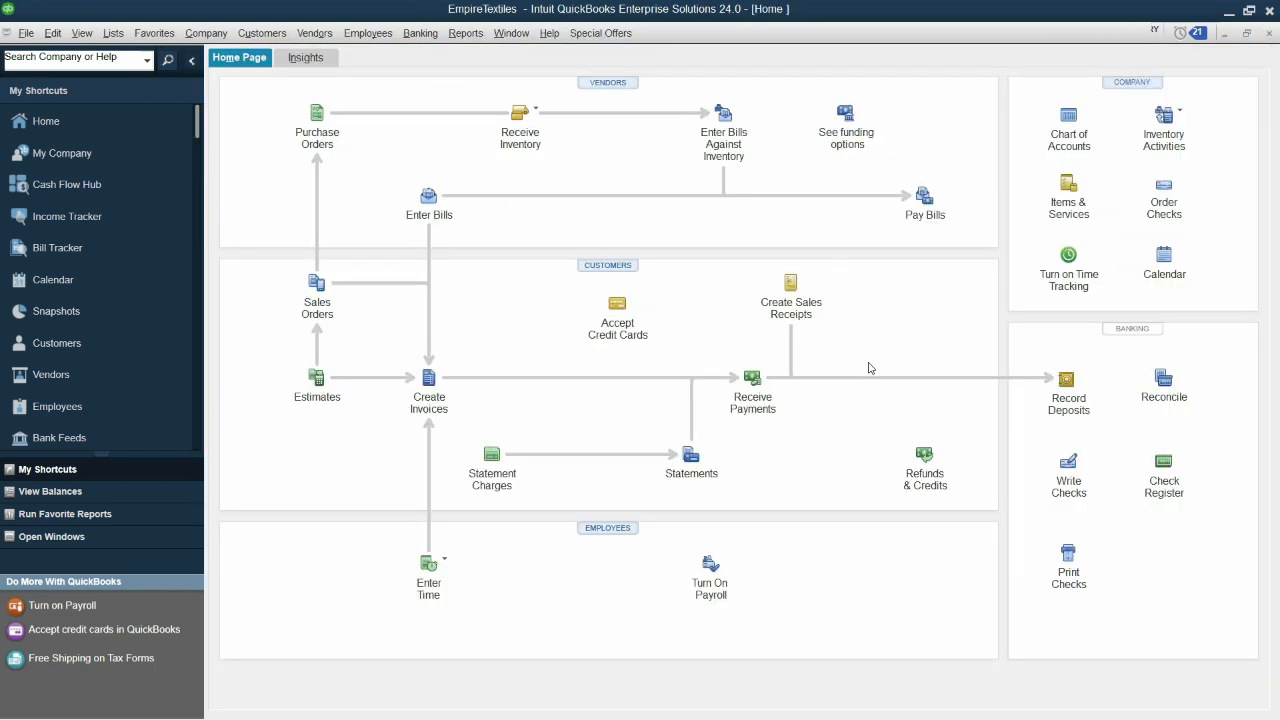
Run the Profit & Loss by Job report from the company and financial reports
left_click(475, 38)
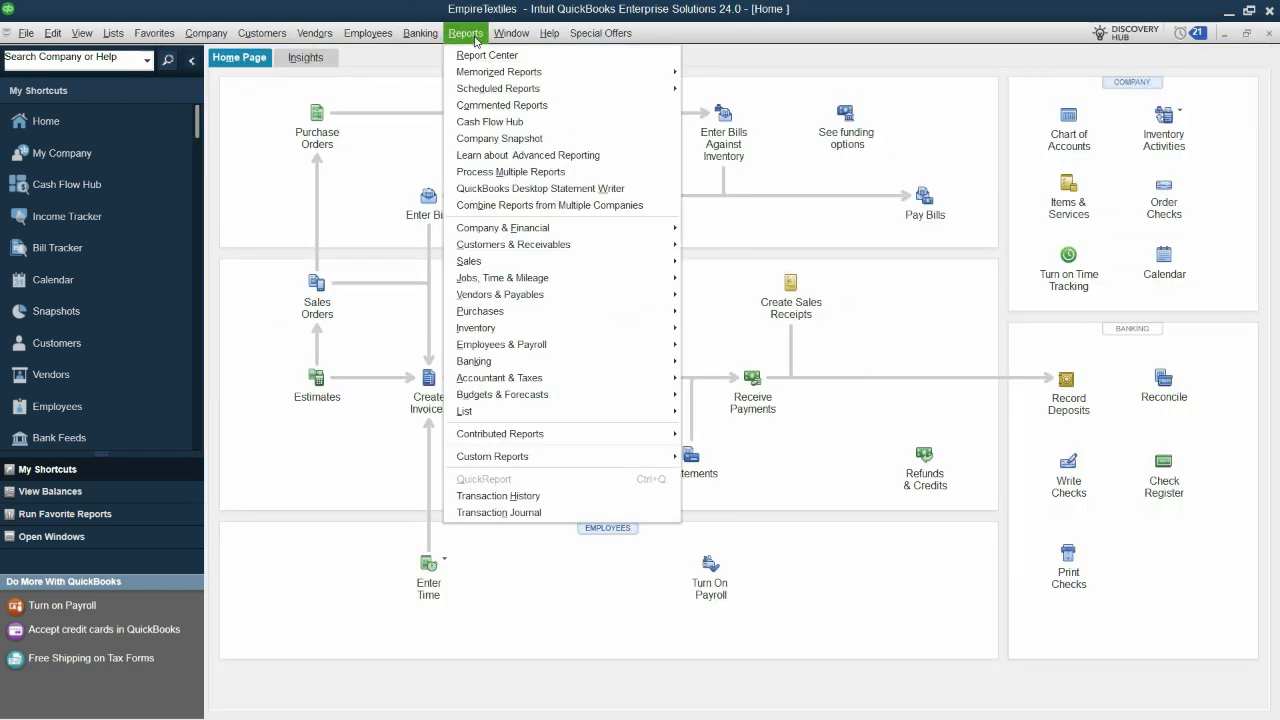
left_click(600, 234)
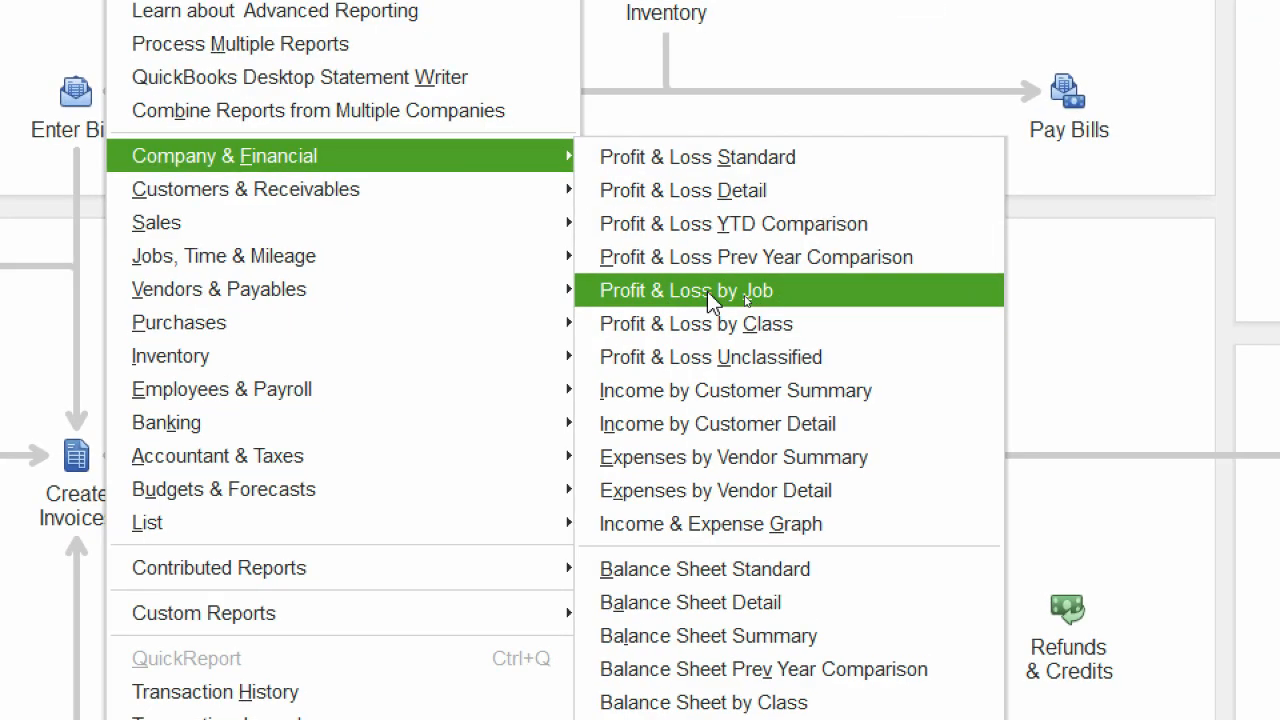
left_click(707, 291)
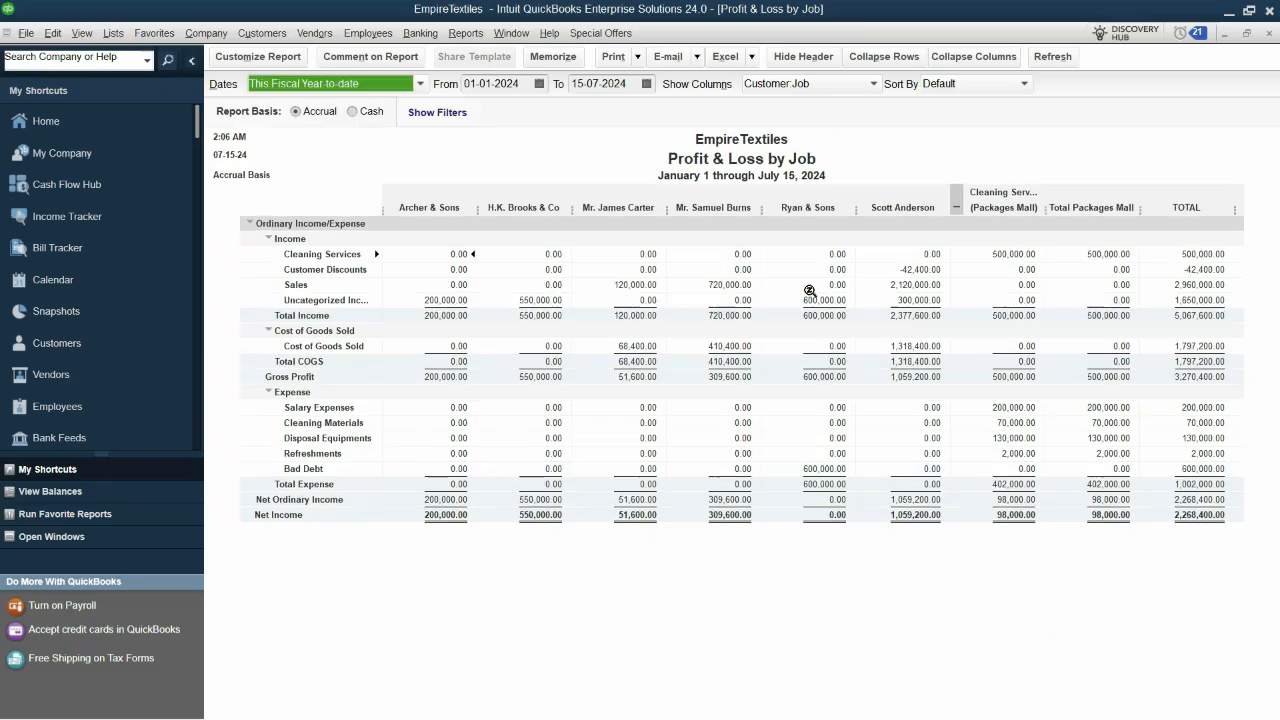
Collapse and expand the Packages Mall columns, and examine the Cleaning Services job's income, expense and net income figures
left_click(959, 208)
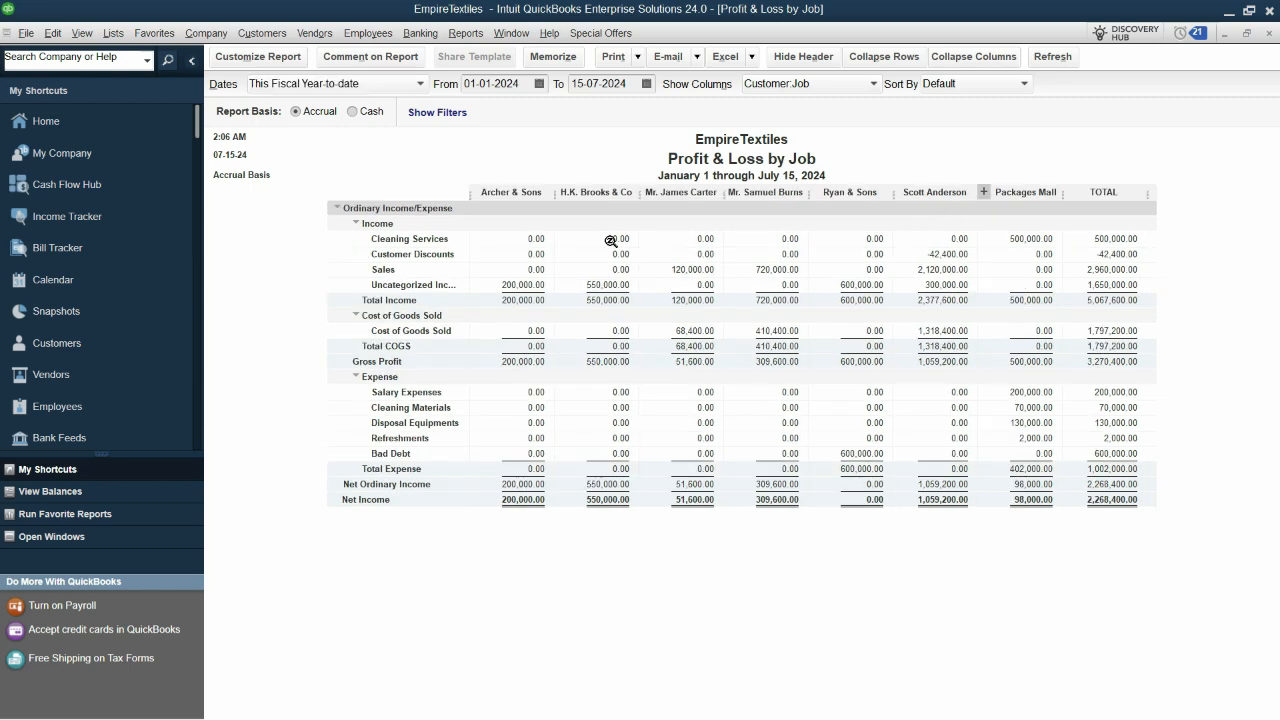
left_click(984, 194)
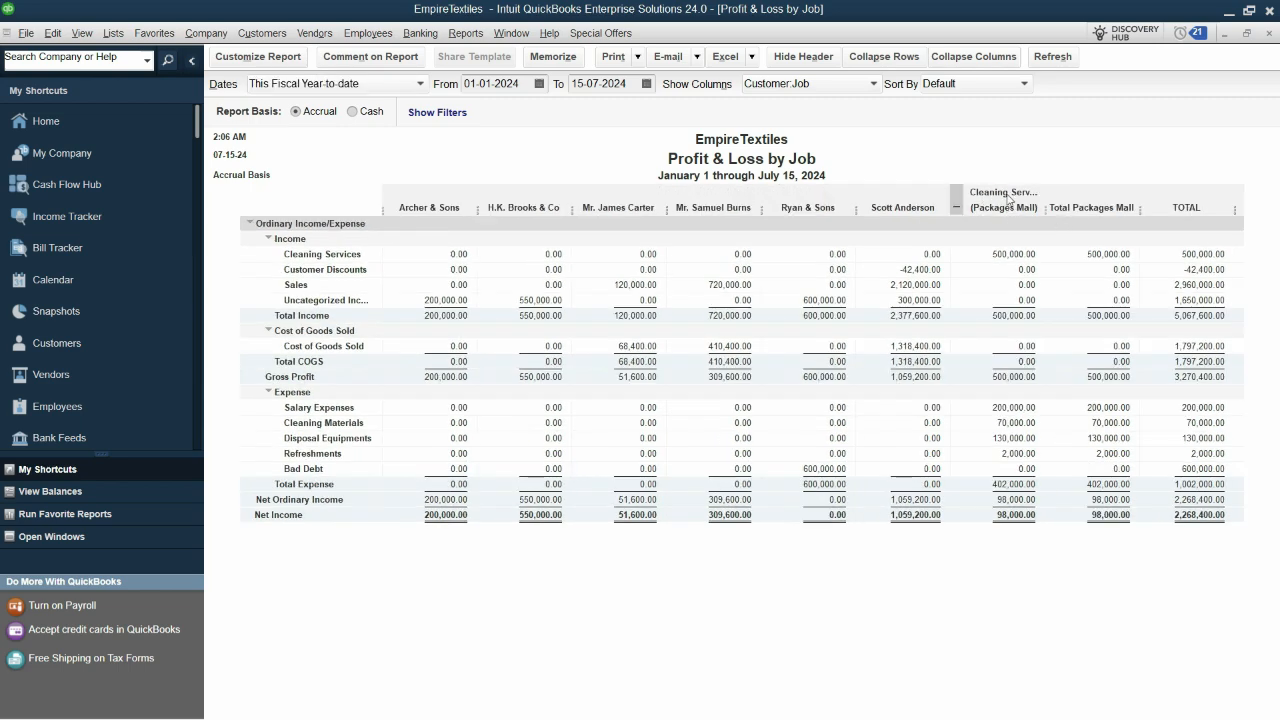
left_click(956, 207)
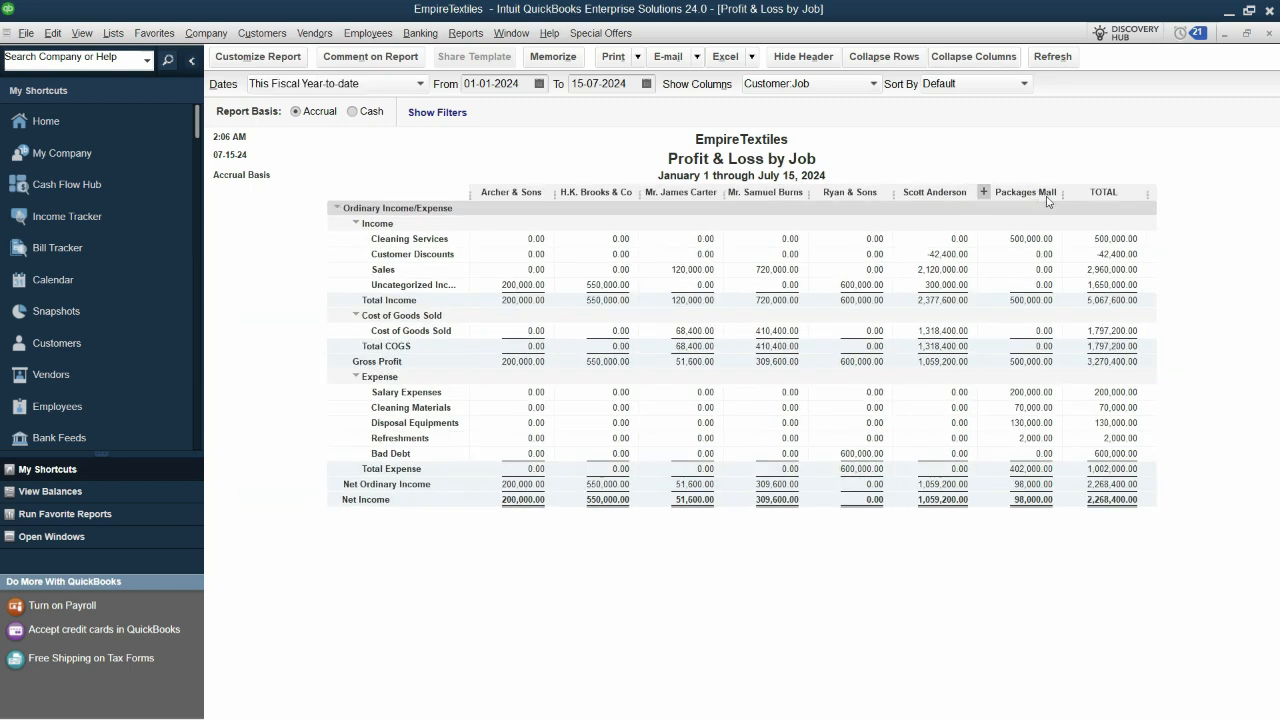
left_click(984, 193)
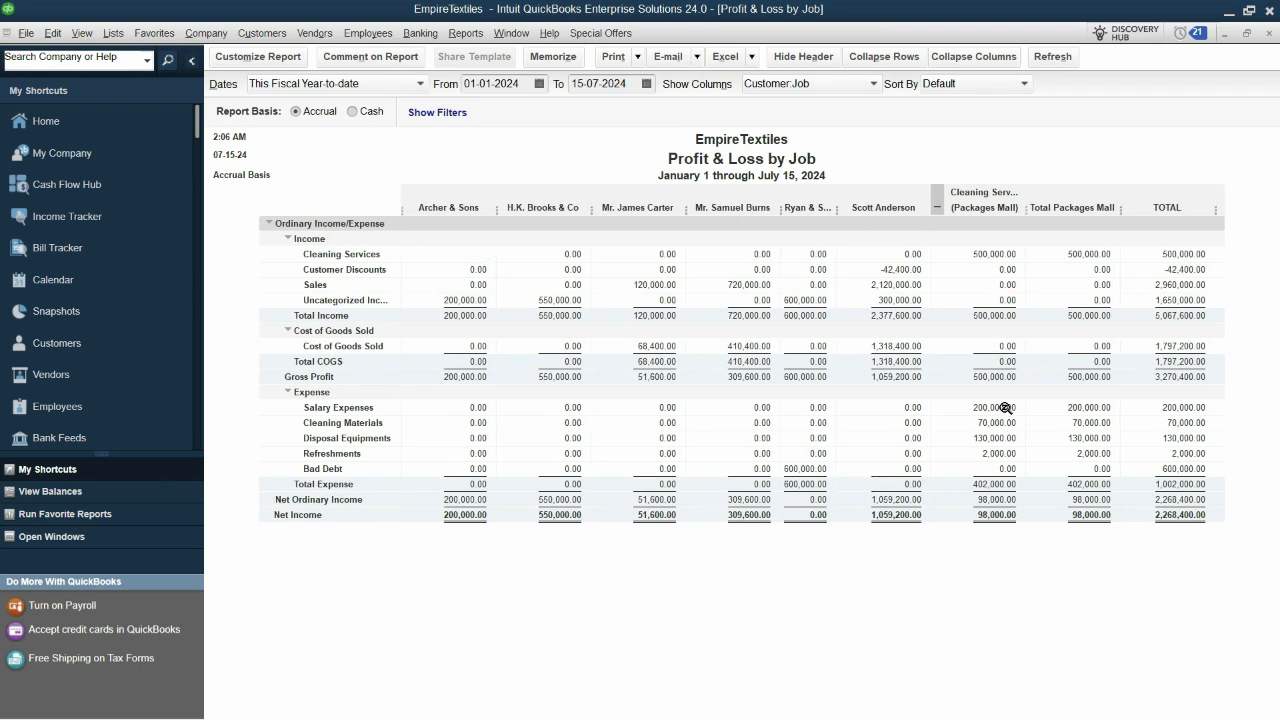
left_click(1005, 409)
left_click(1009, 428)
left_click(1008, 455)
left_click(994, 254)
left_click(990, 484)
left_click(991, 500)
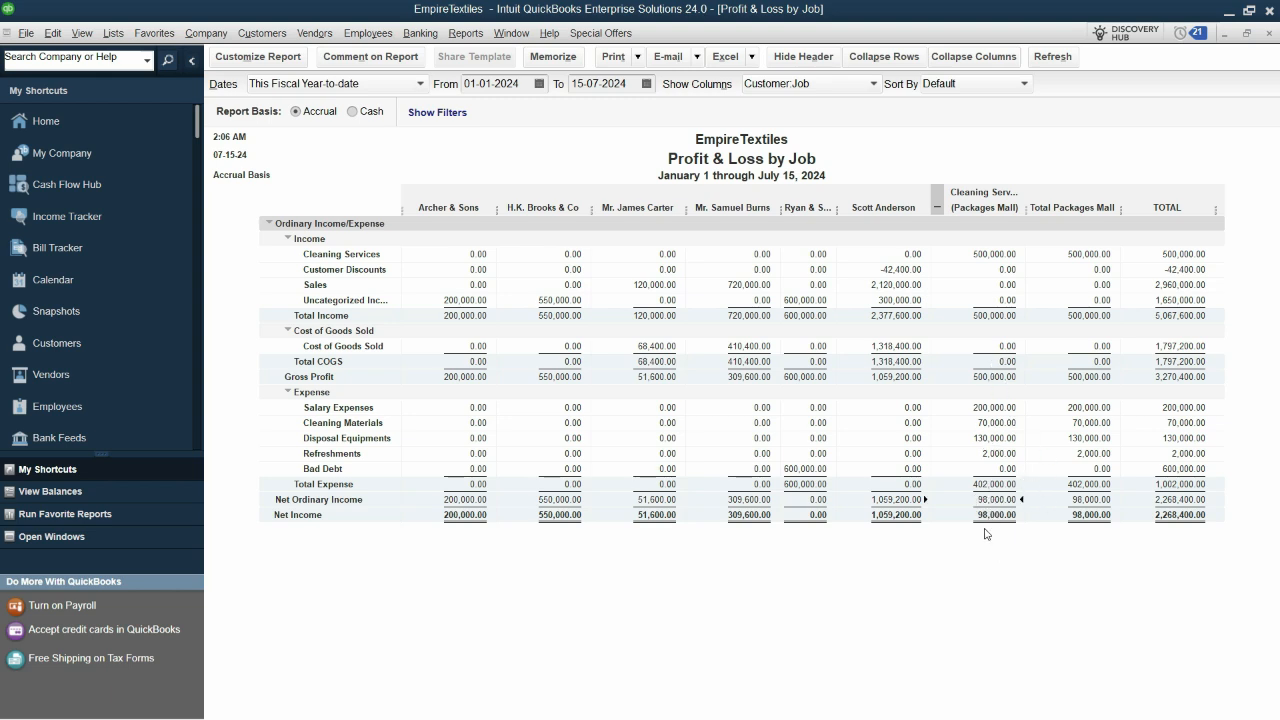